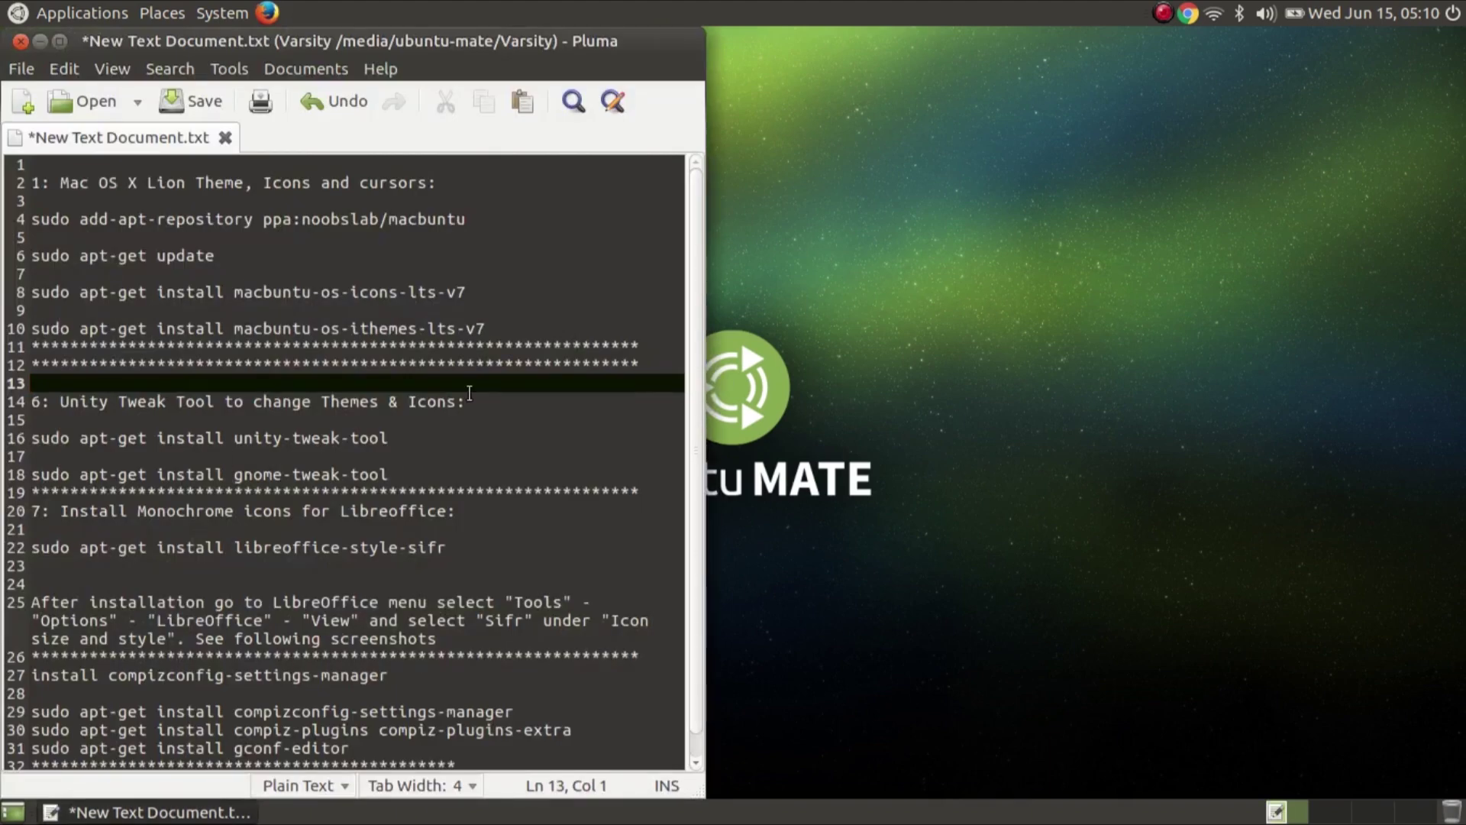
# Step: Open a terminal and place it to the right of the Pluma notes
pyautogui.moveTo(470, 393); pyautogui.dragTo(387, 168)
pyautogui.click(388, 168)
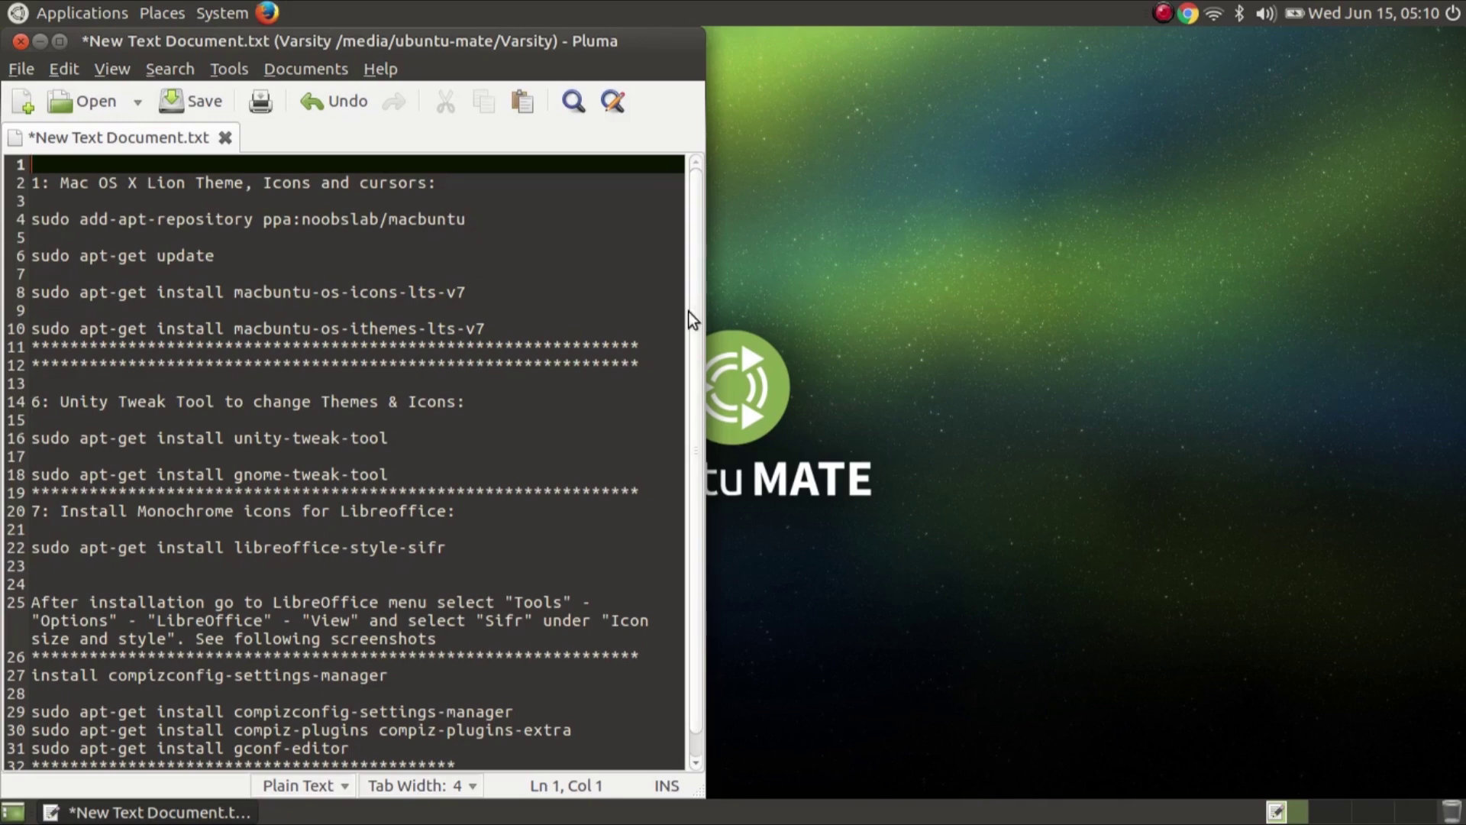
pyautogui.hotkey('ctrl', 'alt', 't')
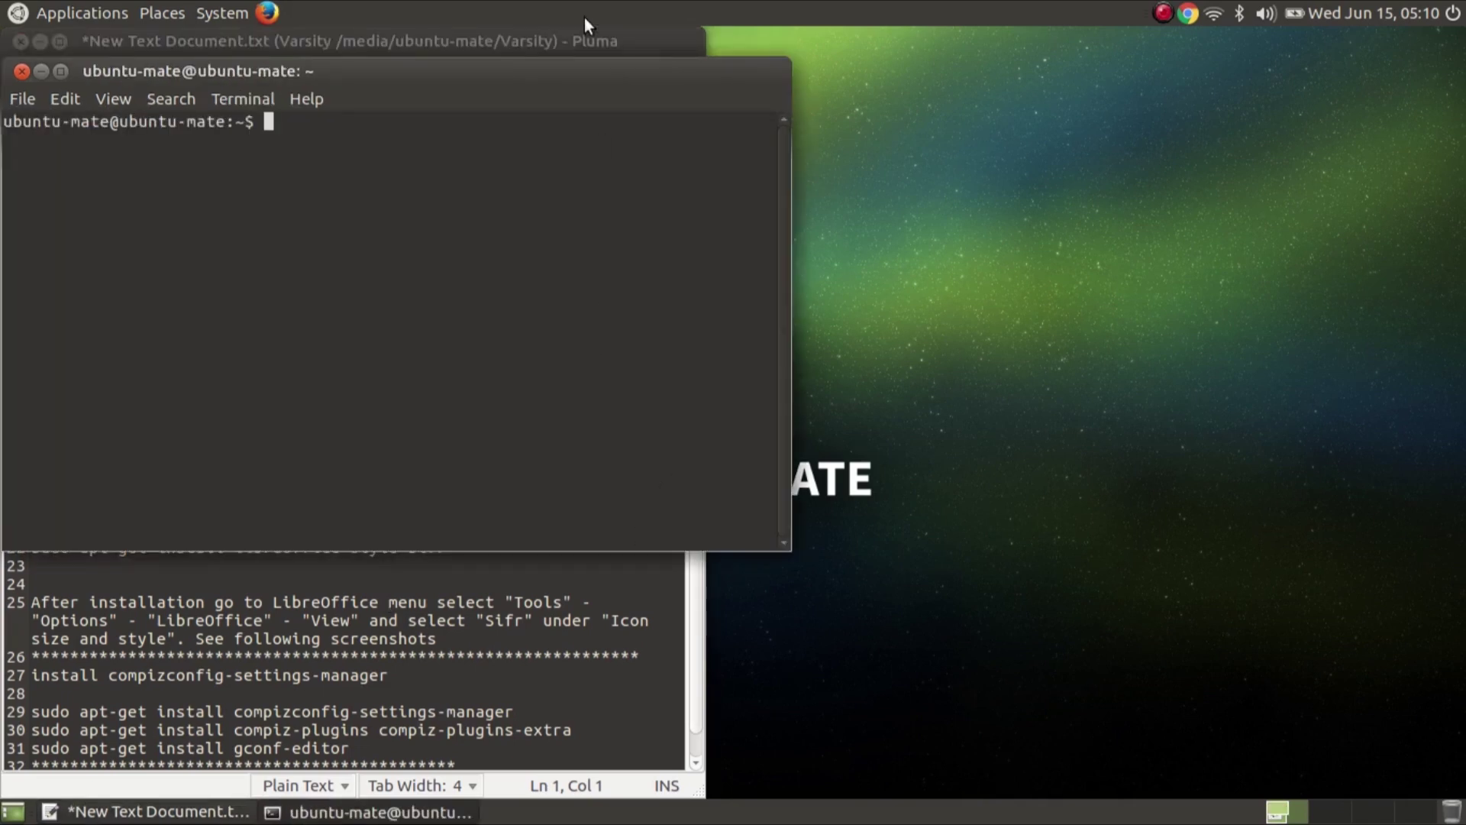
pyautogui.moveTo(566, 73); pyautogui.dragTo(1271, 136)
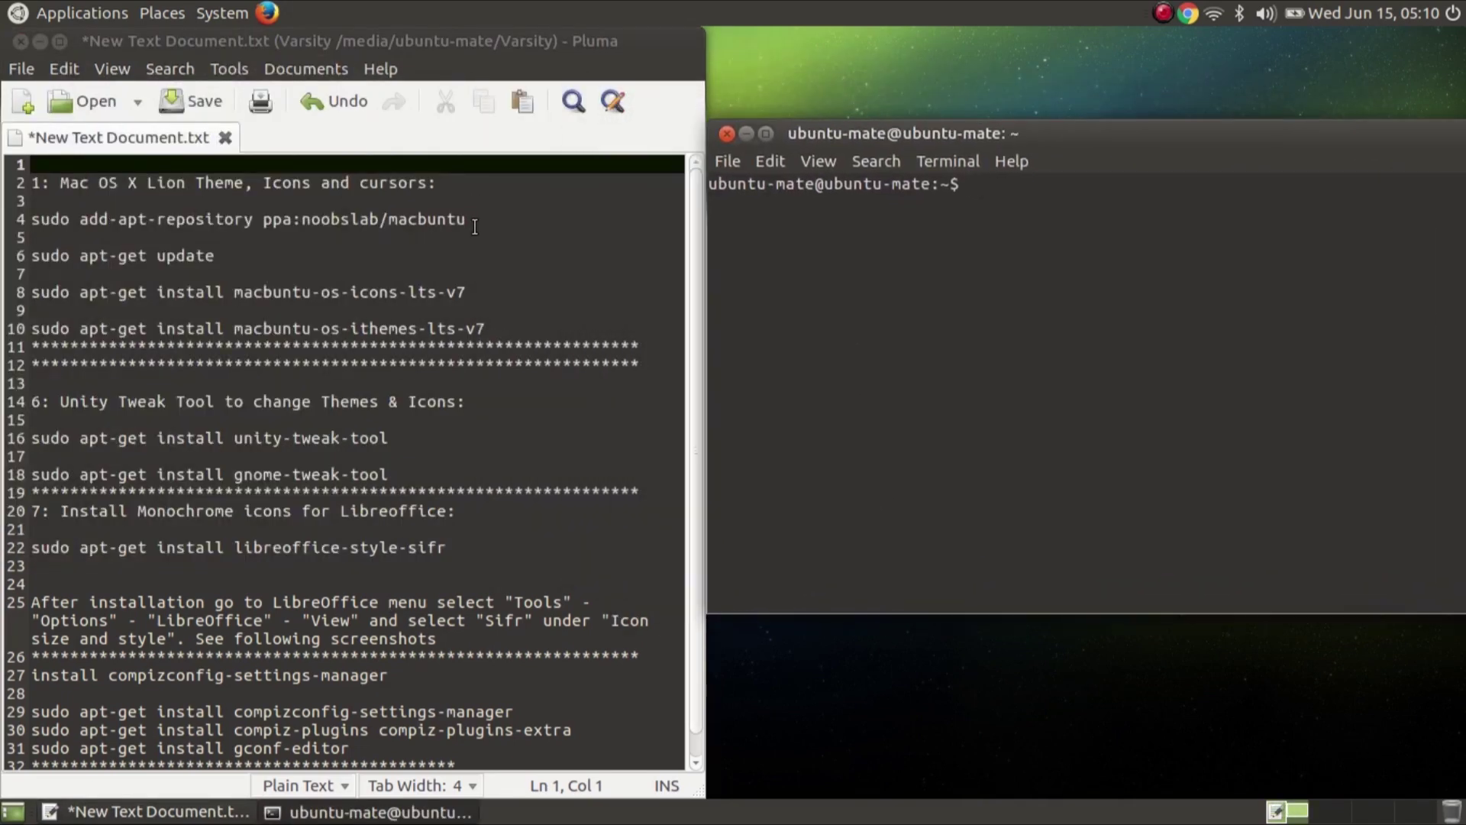
# Step: Add the noobslab/macbuntu PPA from the notes, then run sudo apt-get update
pyautogui.moveTo(475, 218); pyautogui.dragTo(19, 227)
pyautogui.hotkey('ctrl', 'c')
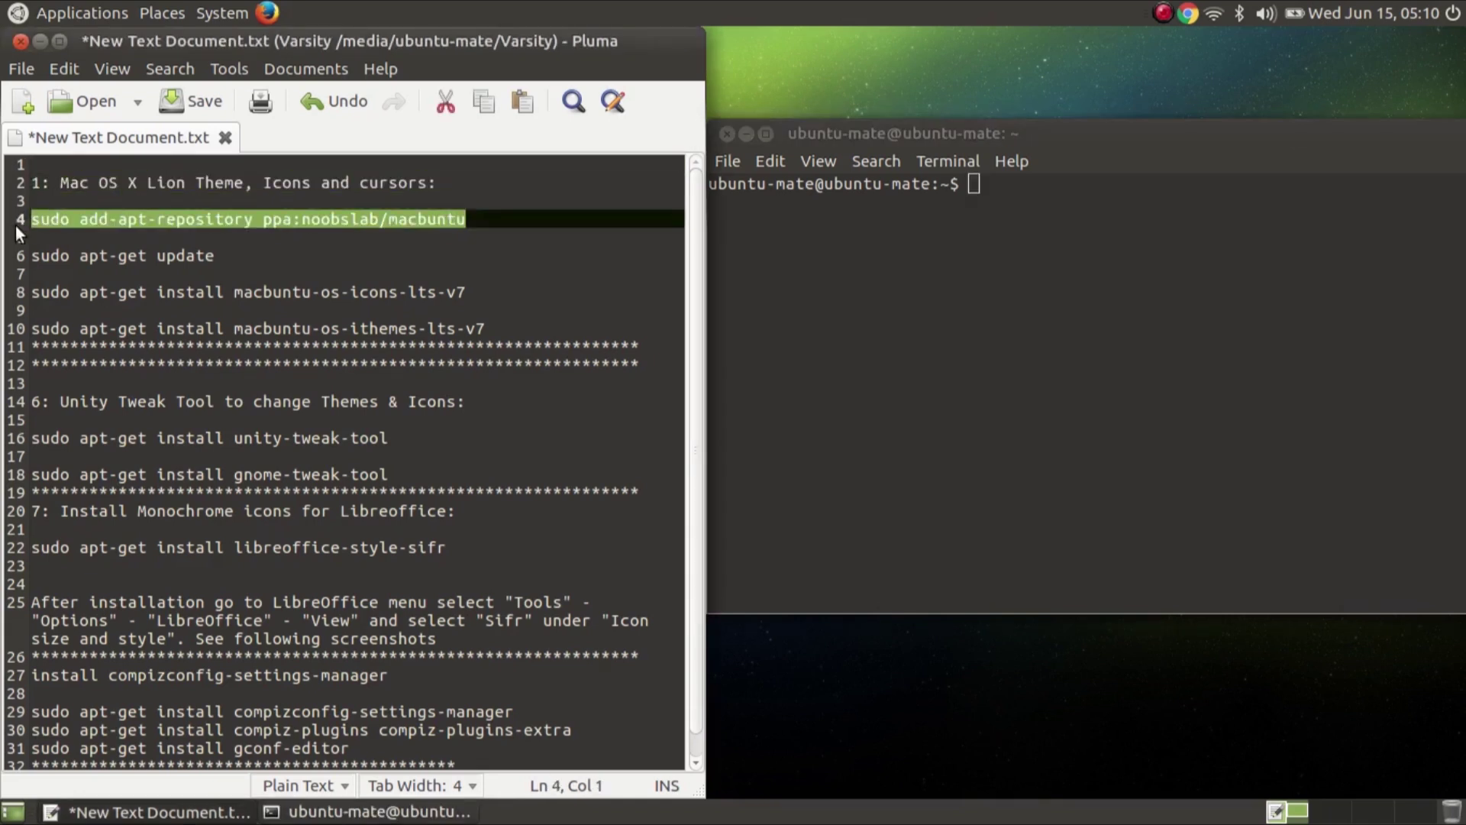
pyautogui.click(983, 219)
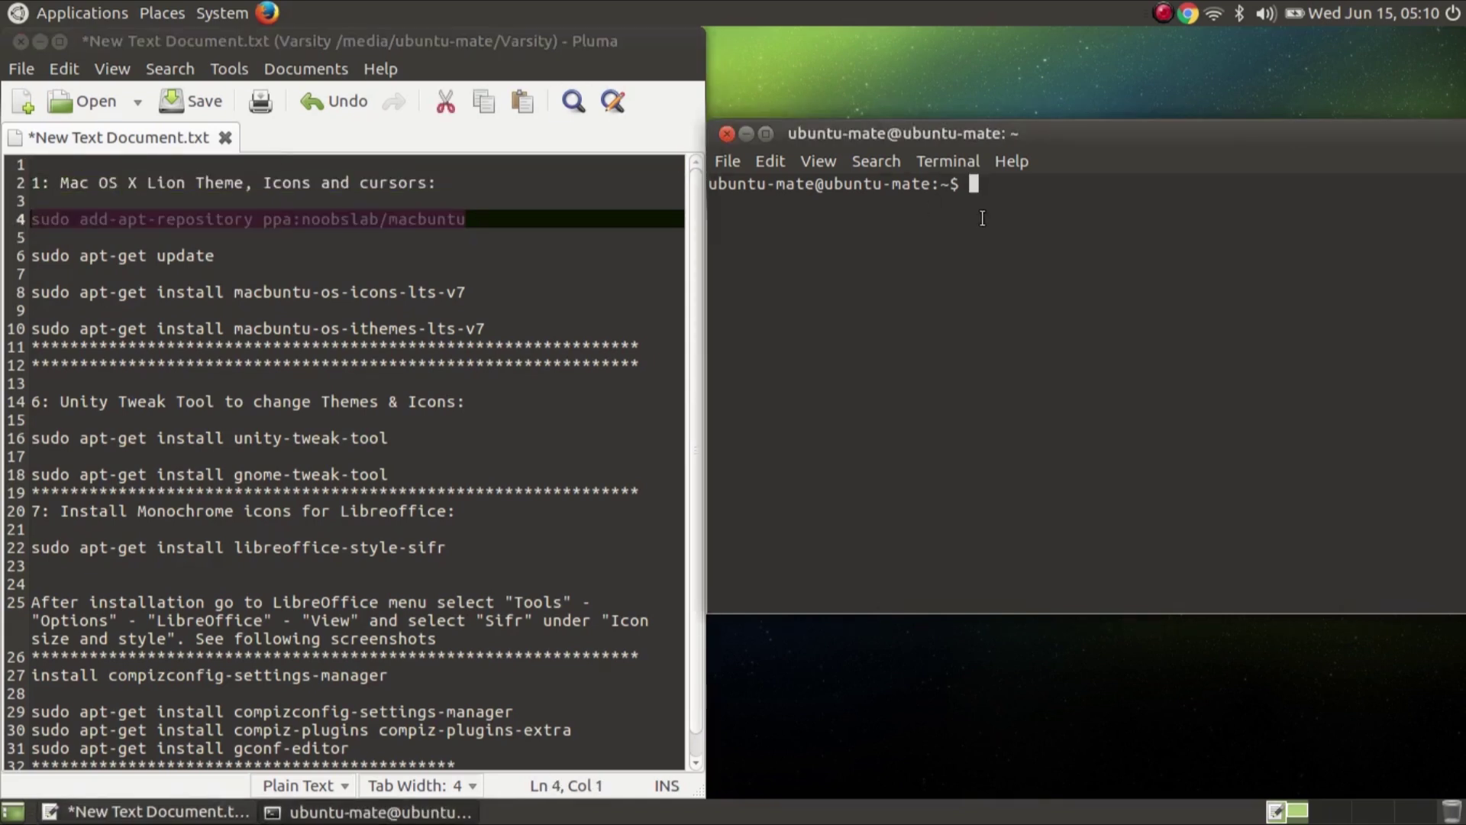
pyautogui.middleClick(983, 218)
pyautogui.press('Return')
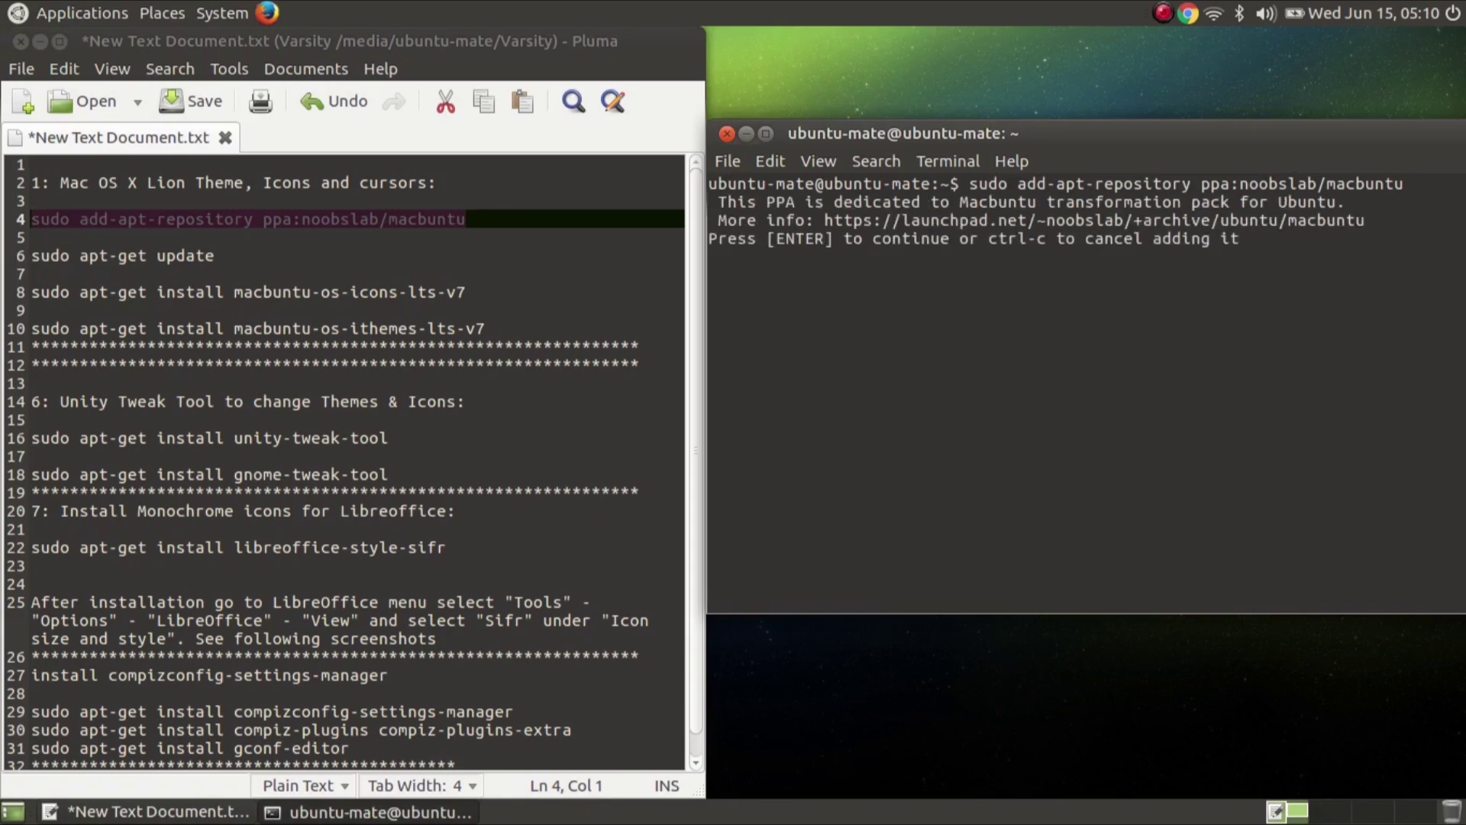
pyautogui.press('Return')
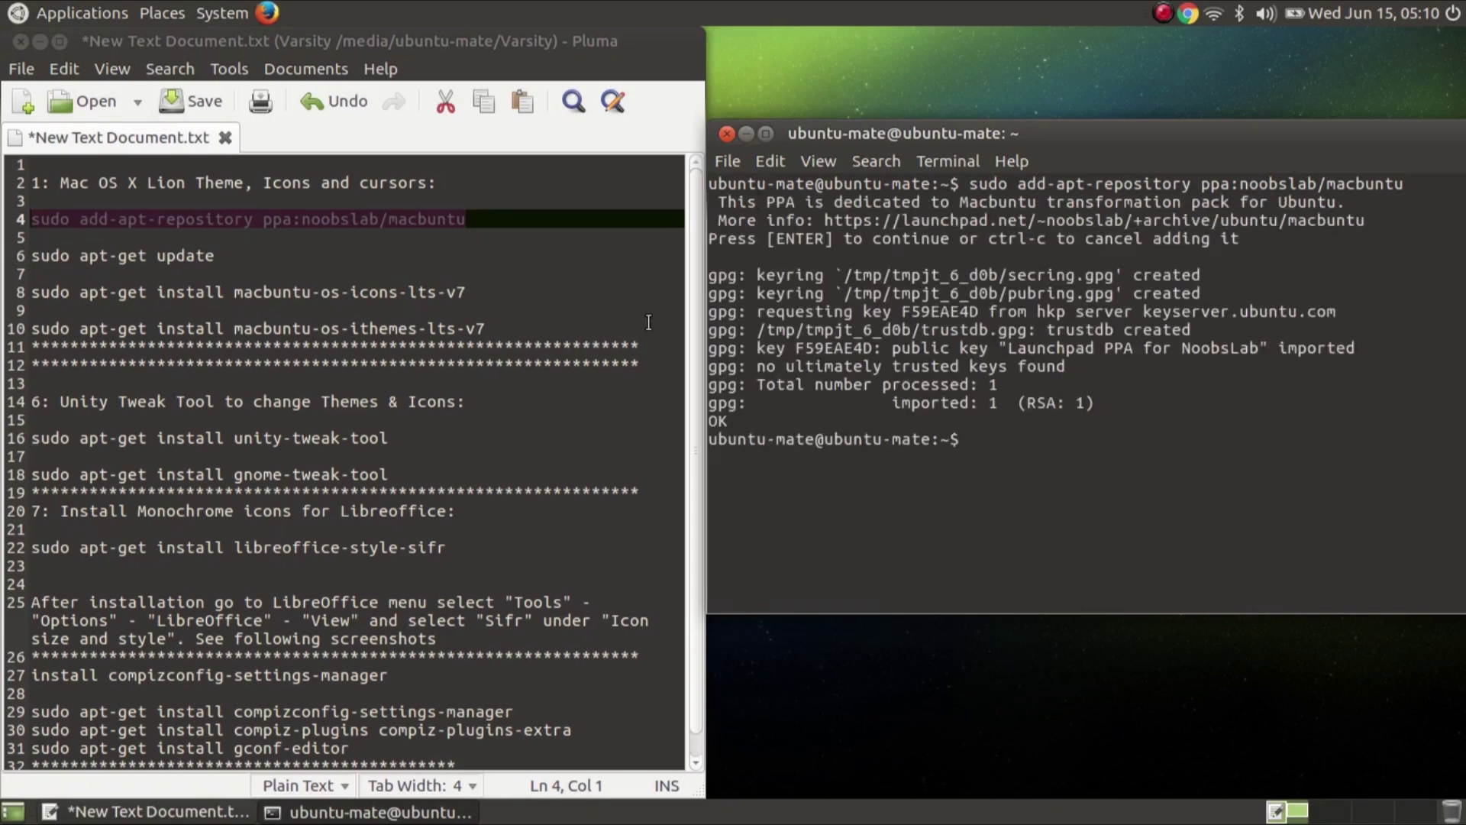
pyautogui.write('sudo apt-get update')
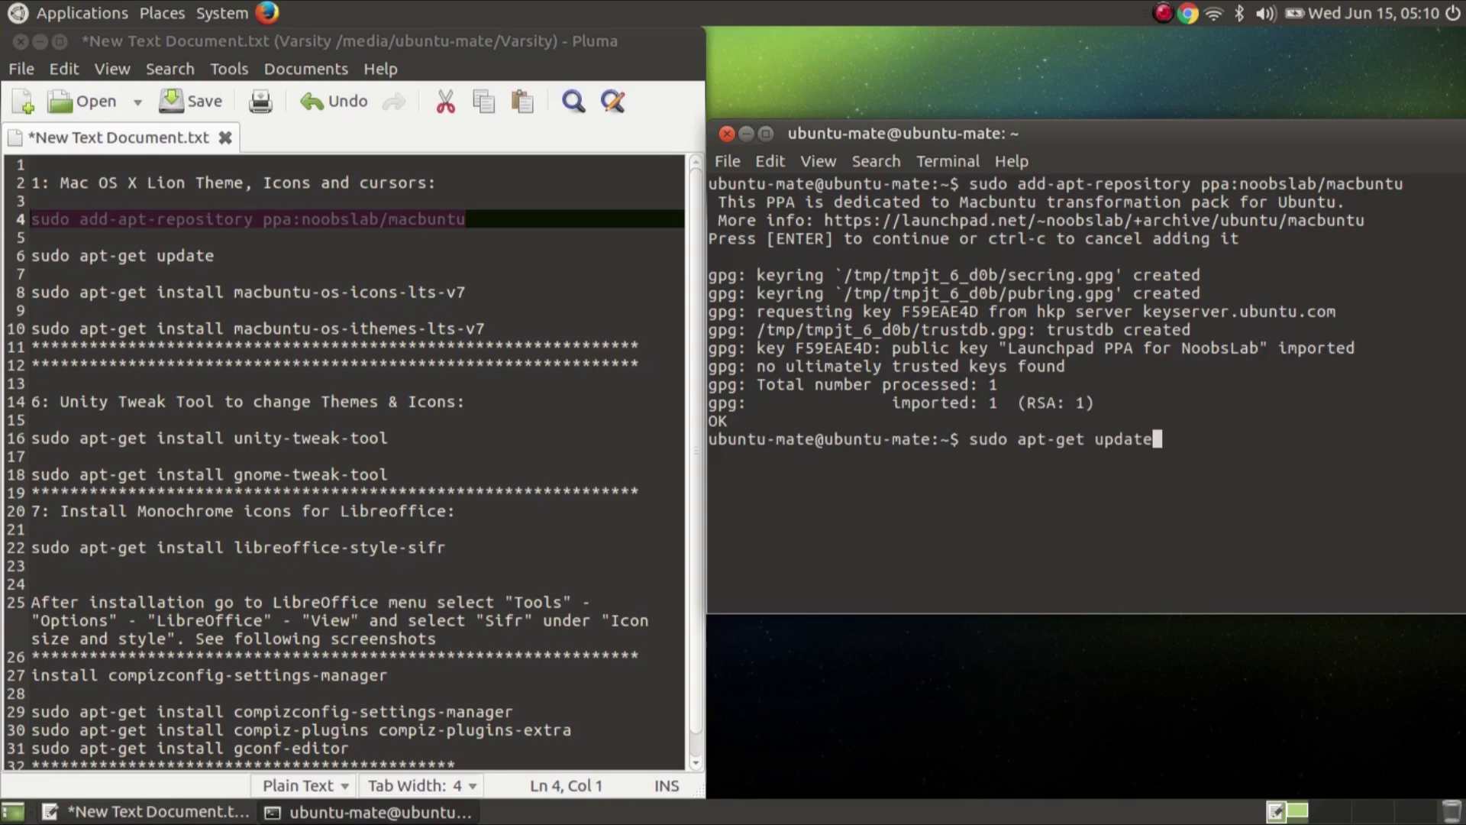
pyautogui.press('Return')
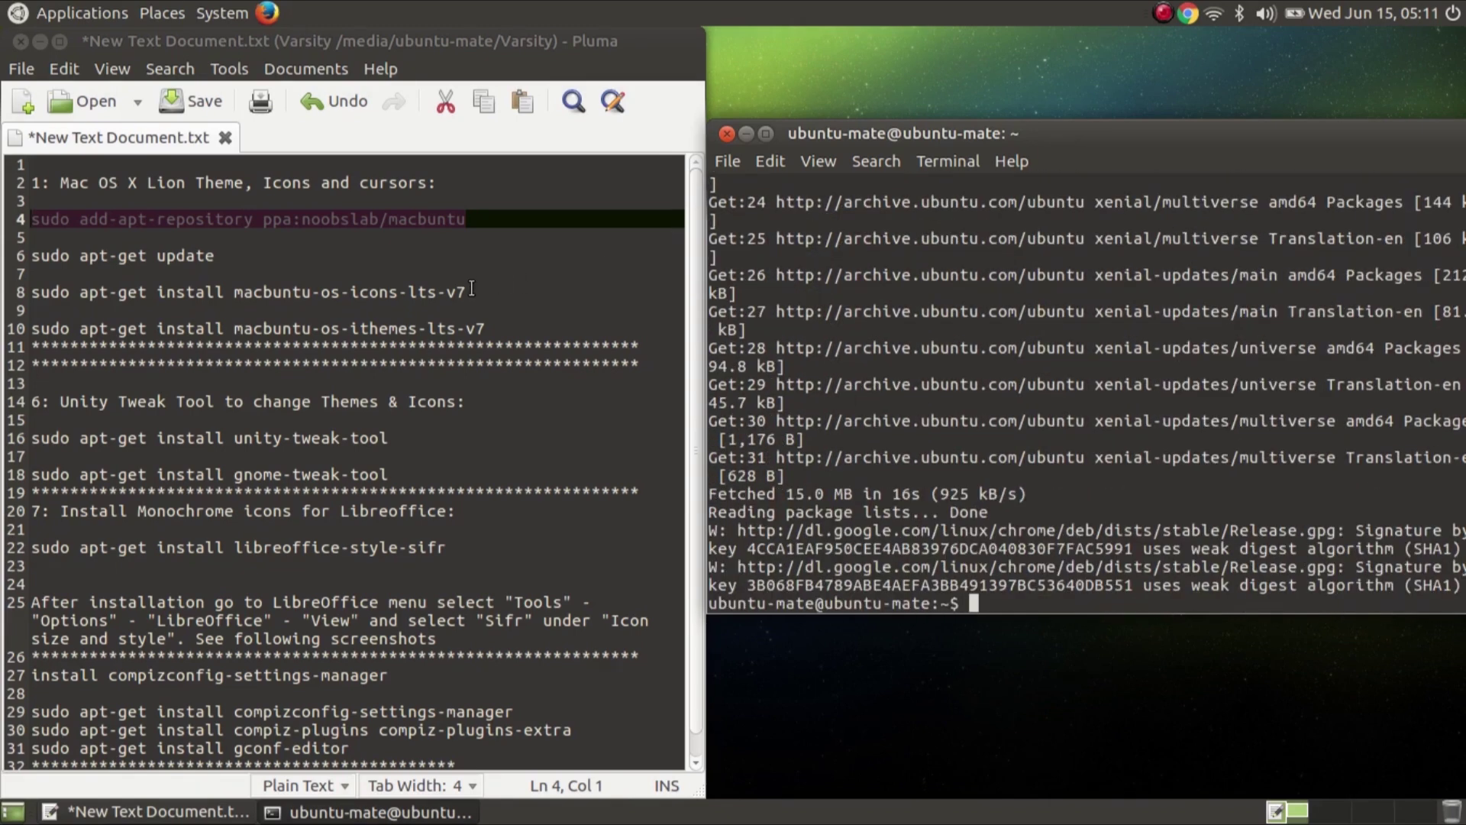
# Step: Copy the line 8 command and install macbuntu-os-icons-lts-v7 in the terminal
pyautogui.moveTo(472, 290); pyautogui.dragTo(35, 292)
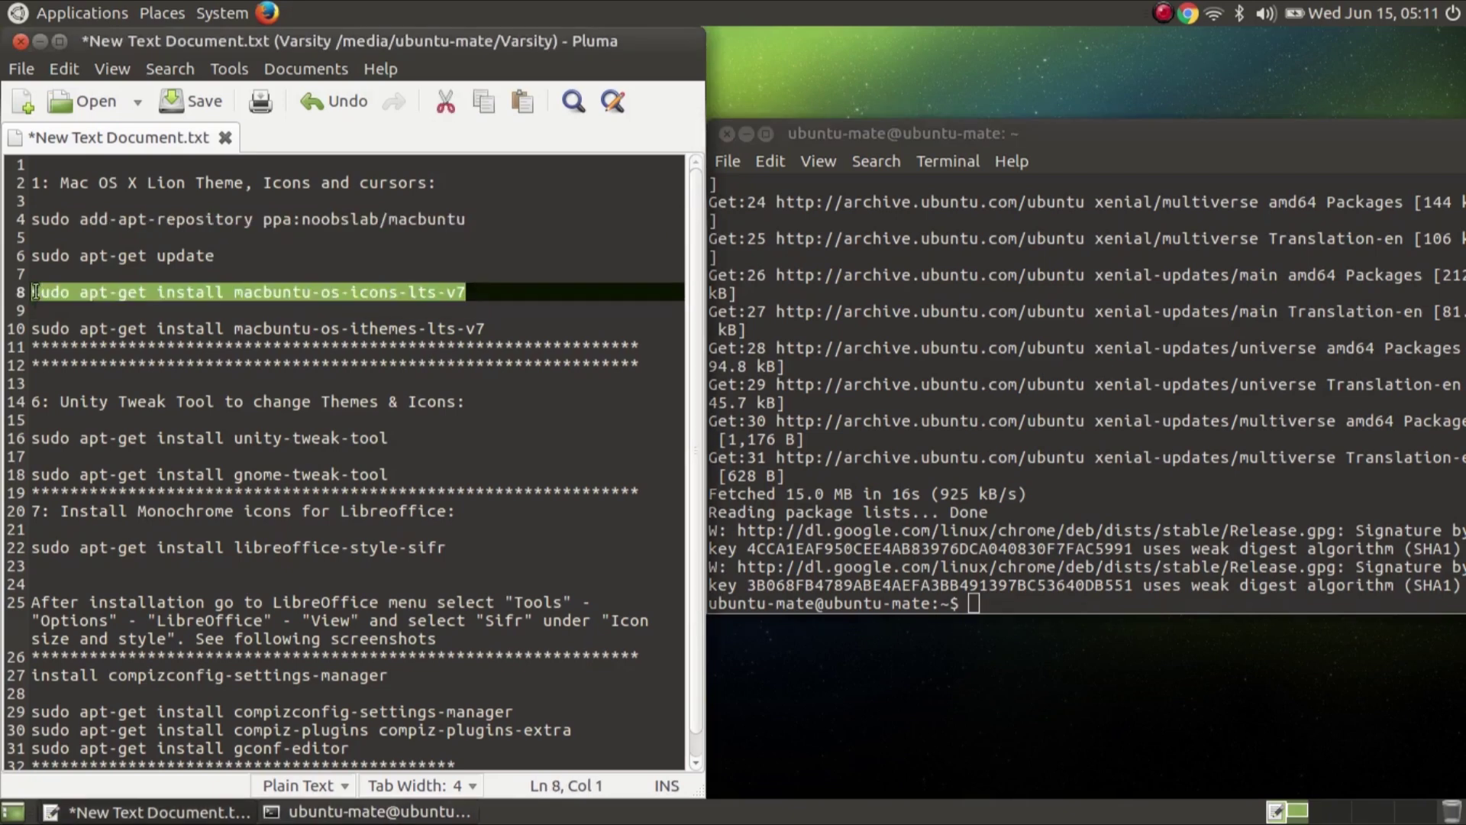
pyautogui.rightClick(60, 297)
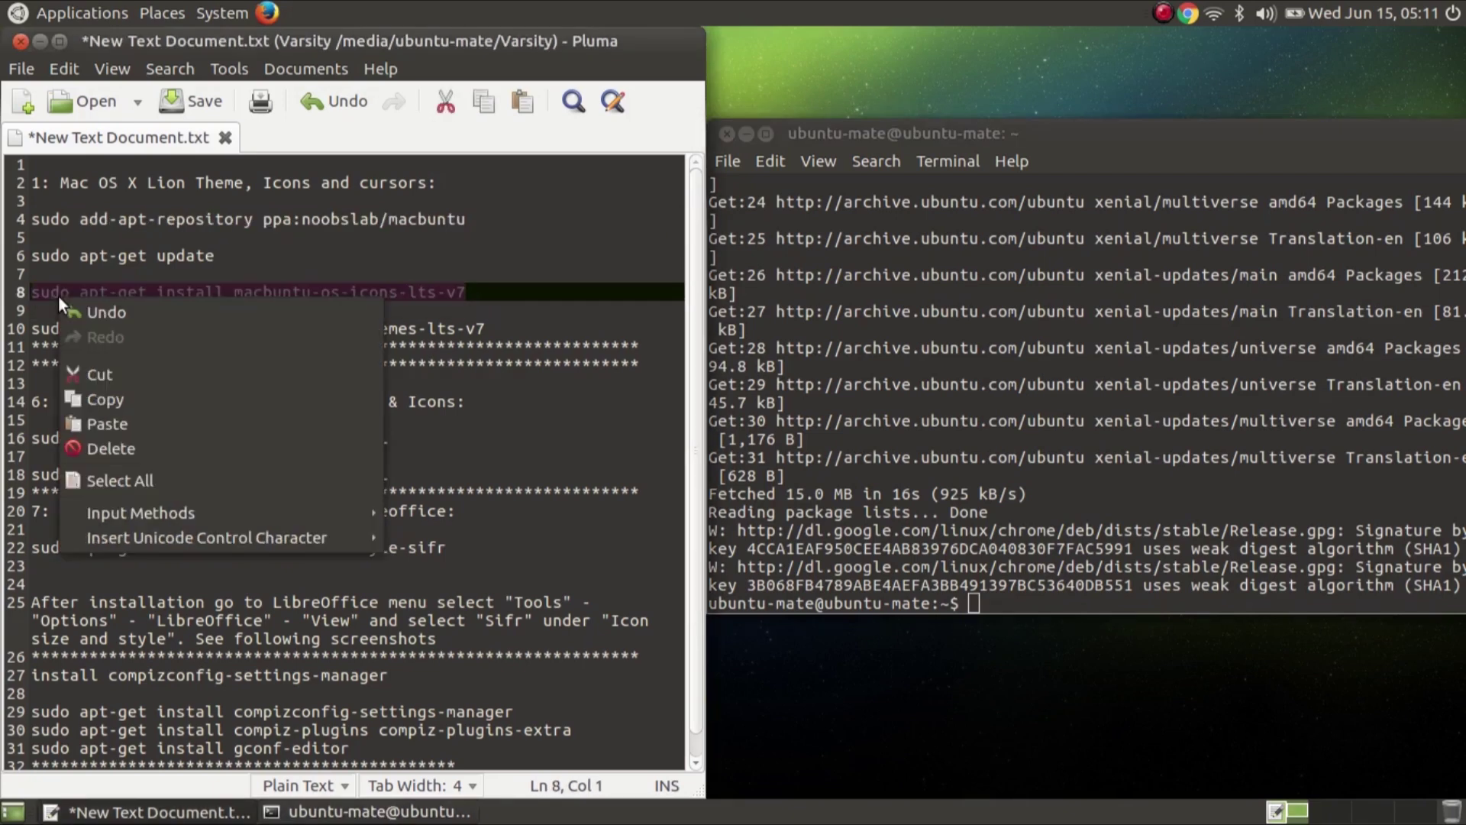
pyautogui.click(139, 394)
pyautogui.click(1005, 604)
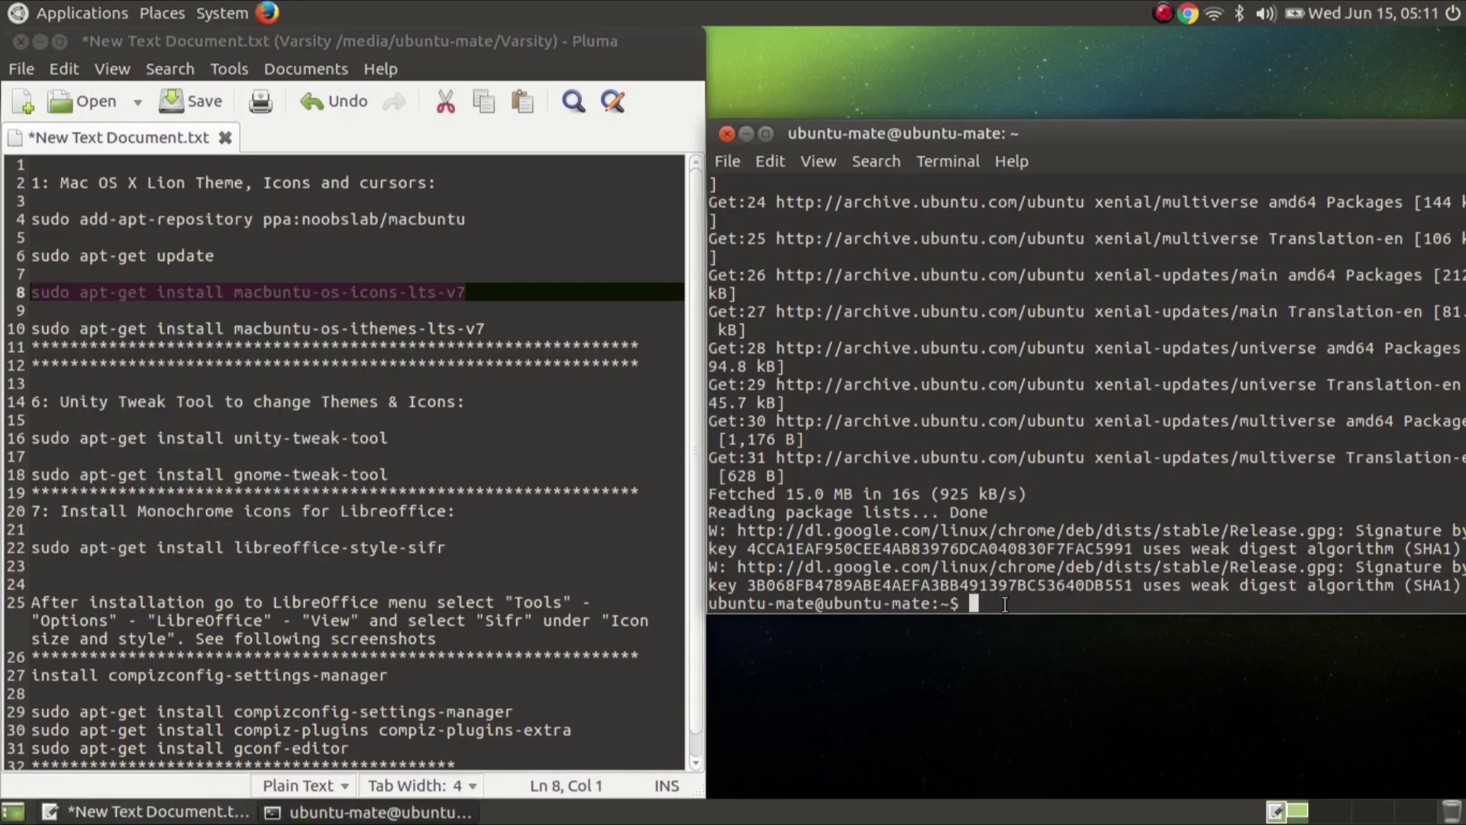
pyautogui.hotkey('ctrl', 'shift', 'v')
pyautogui.press('Return')
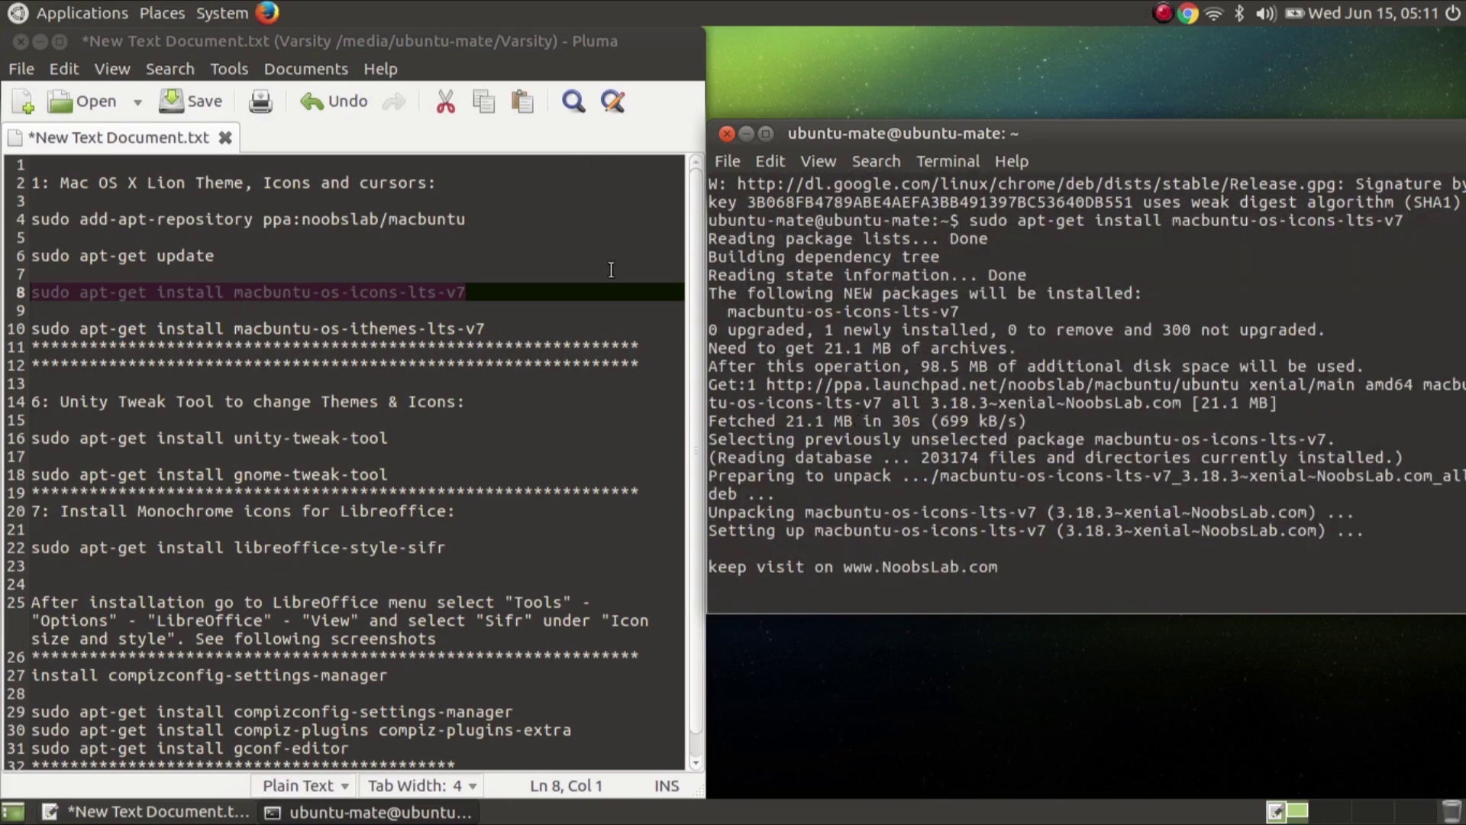
# Step: Copy the line 10 command and install macbuntu-os-ithemes-lts-v7, confirming with y
pyautogui.tripleClick(390, 328)
pyautogui.rightClick(390, 328)
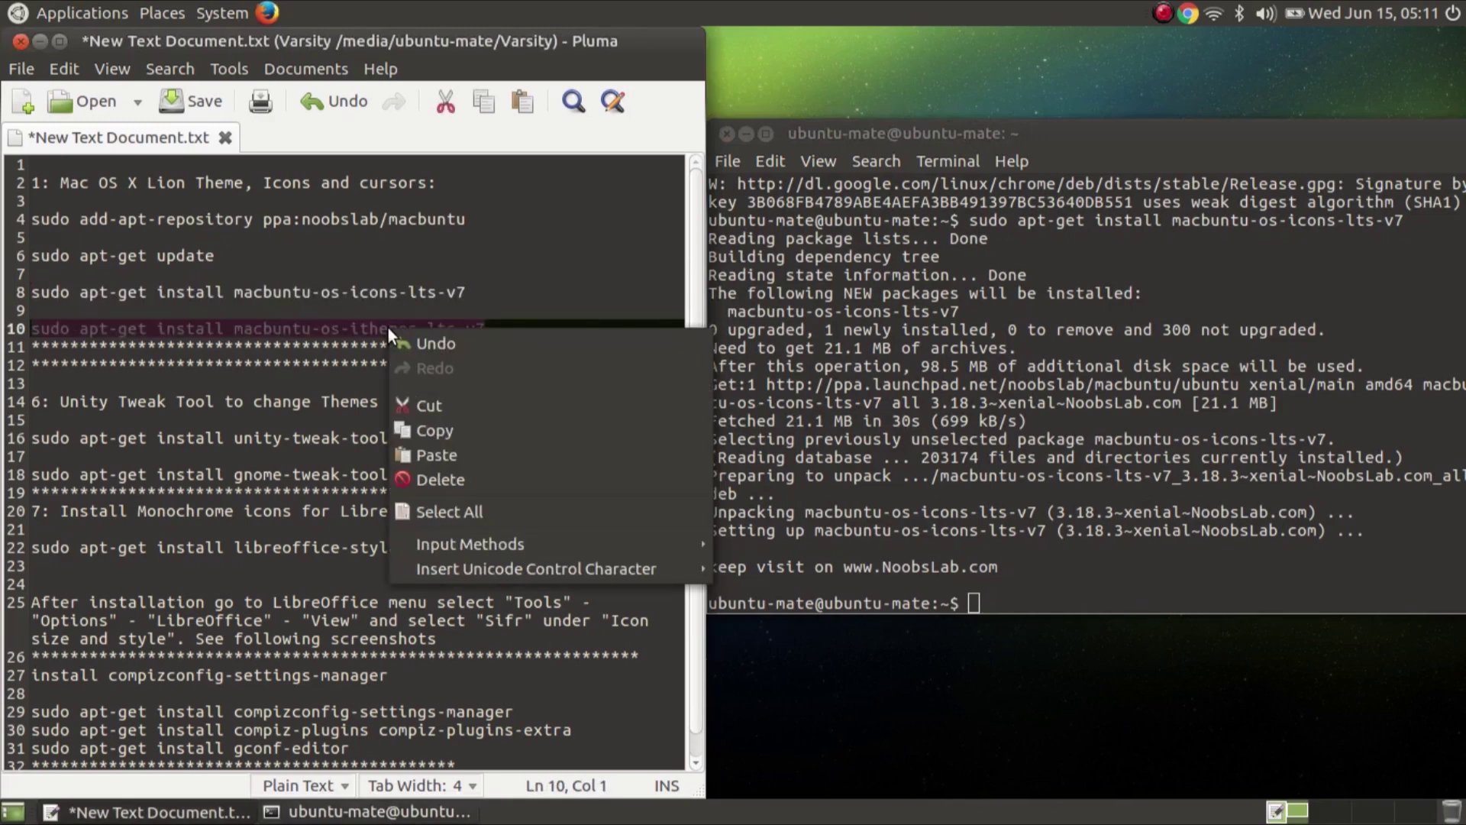
pyautogui.click(447, 435)
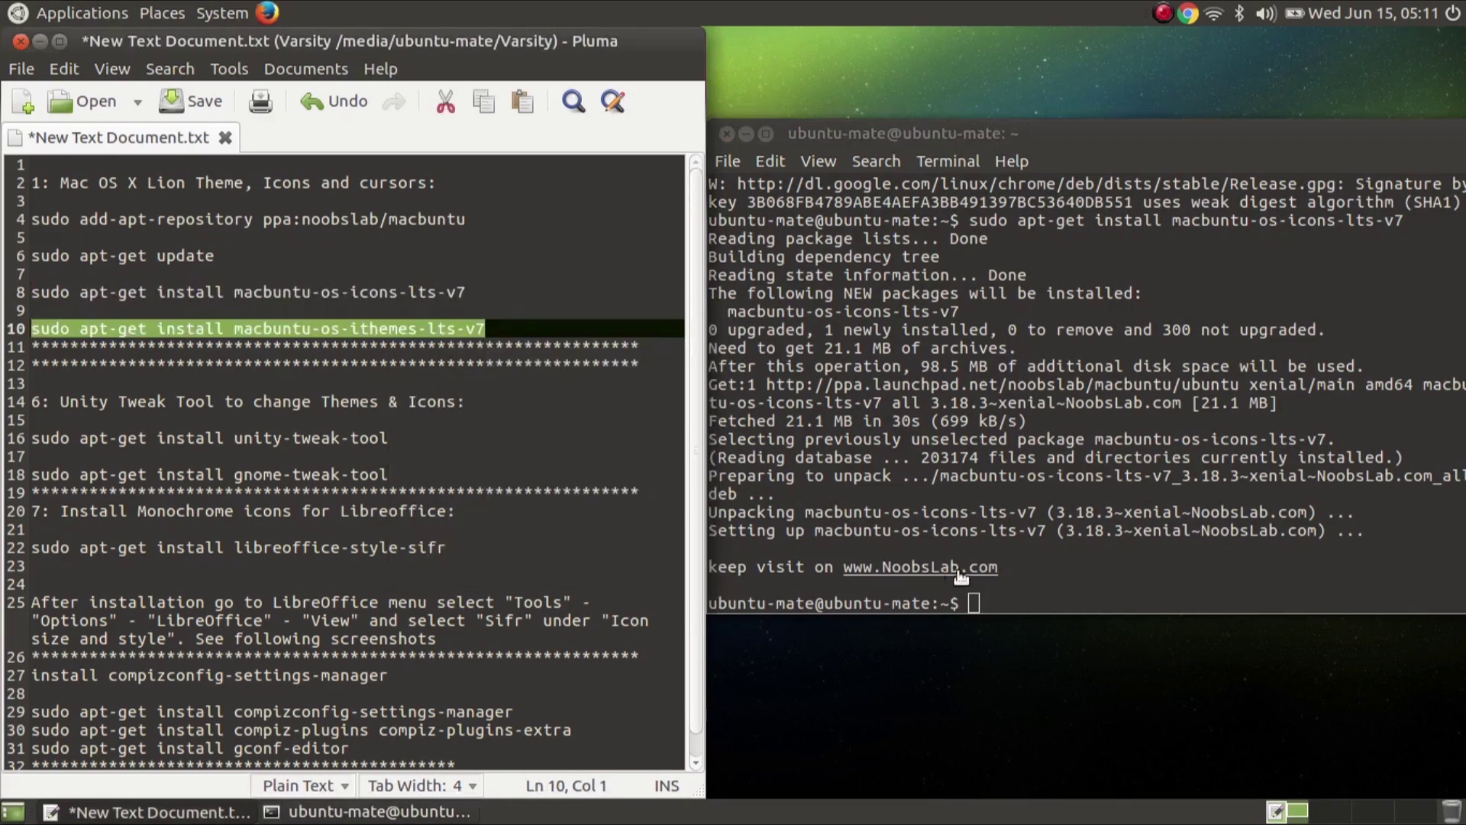
pyautogui.click(1061, 597)
pyautogui.hotkey('ctrl', 'shift', 'v')
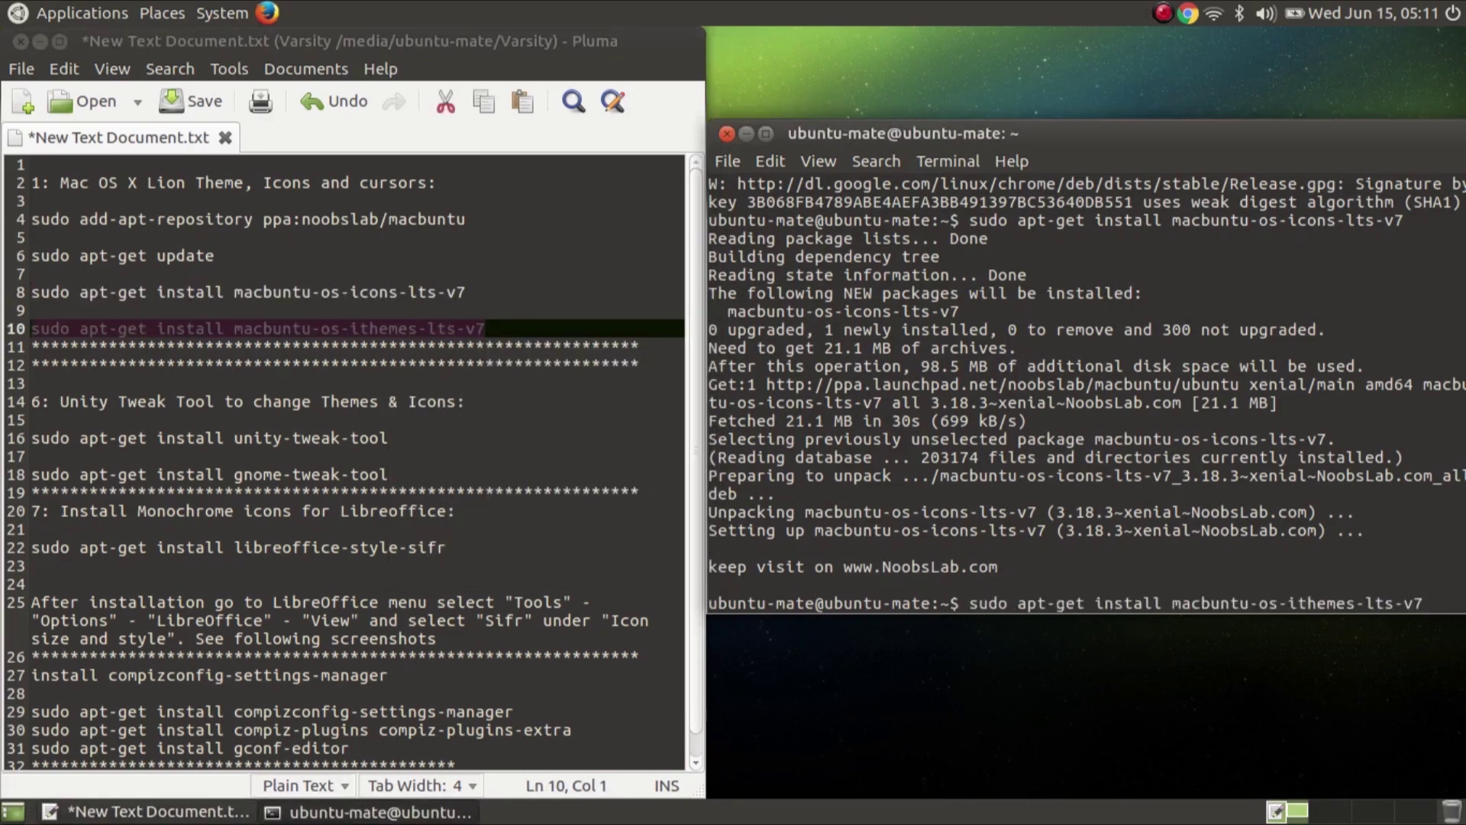
pyautogui.press('Return')
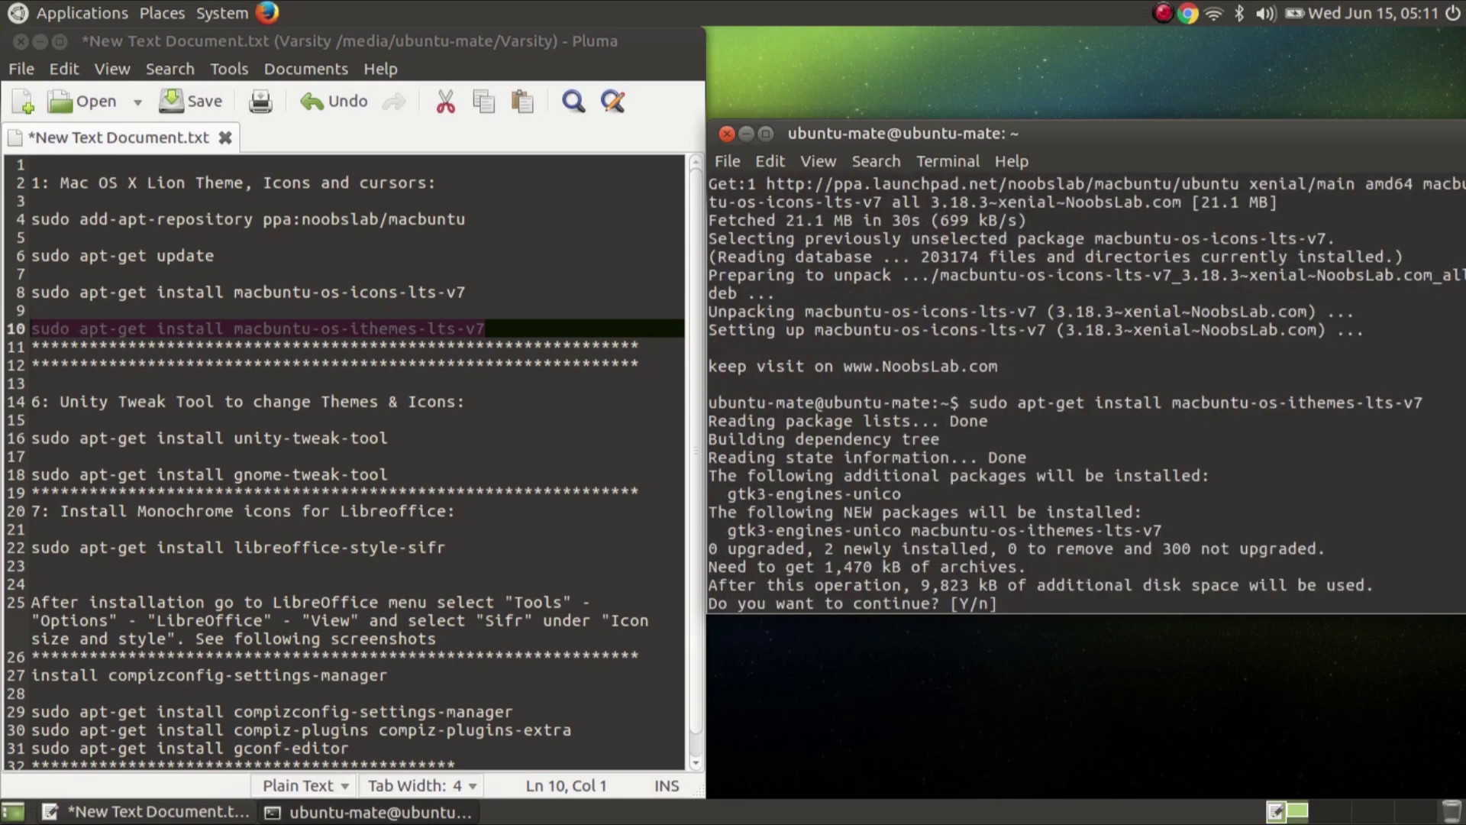
pyautogui.write('y')
pyautogui.press('Return')
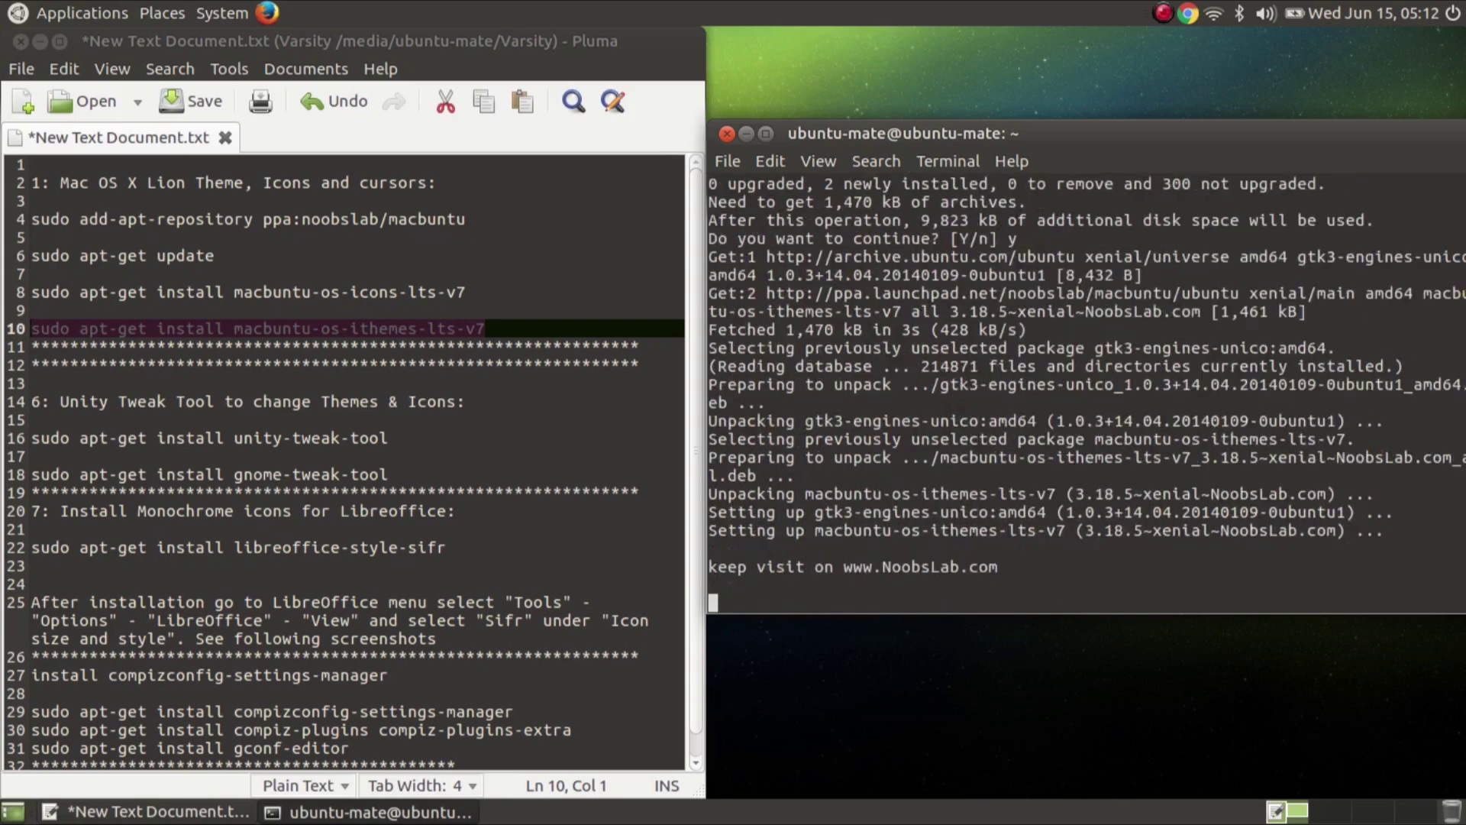
# Step: Select the tweak-tool install command on line 16 of the Pluma notes
pyautogui.tripleClick(236, 437)
pyautogui.rightClick(237, 437)
pyautogui.press('Escape')
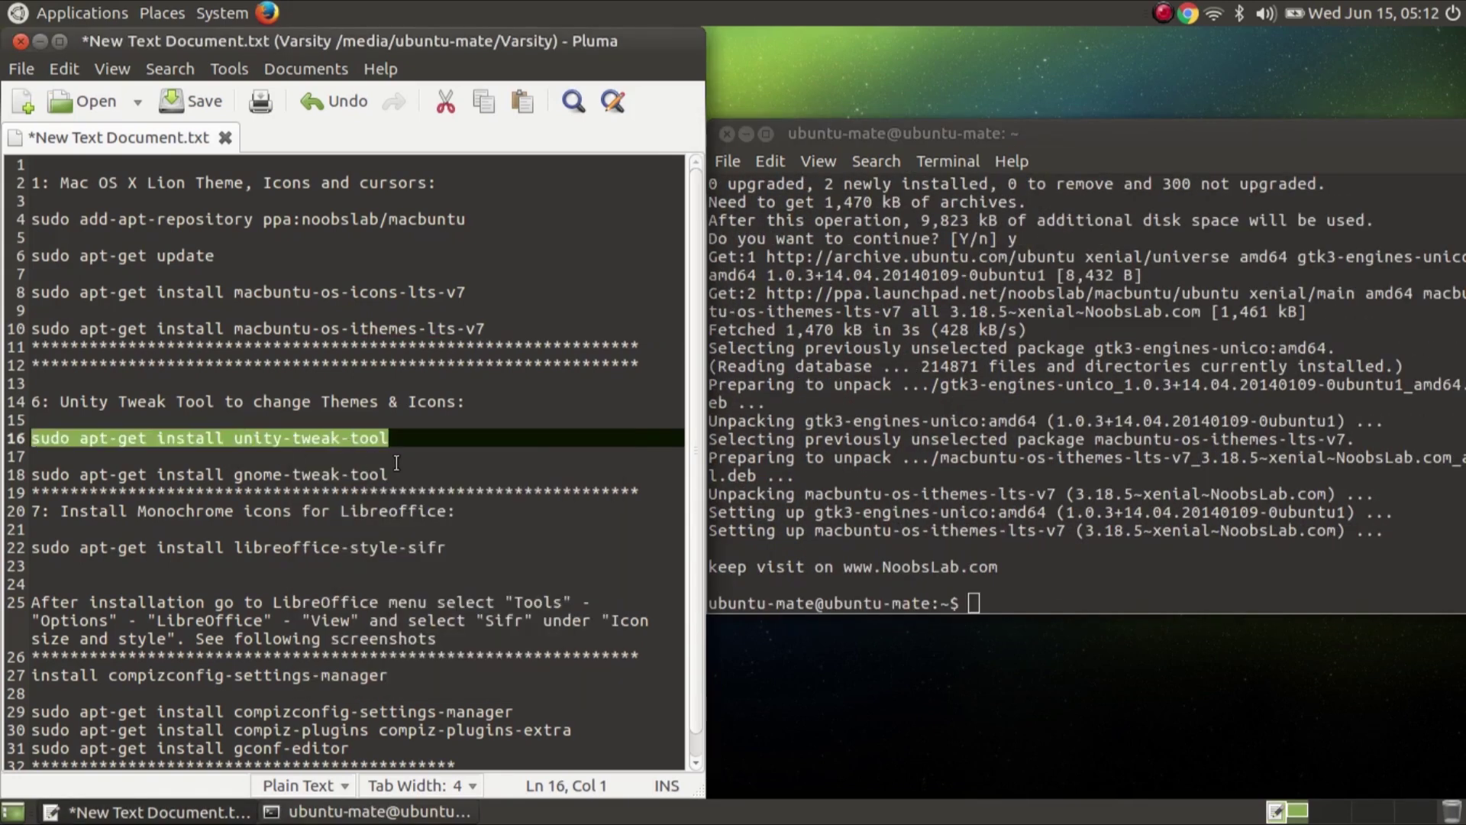
pyautogui.moveTo(397, 459); pyautogui.dragTo(2, 396)
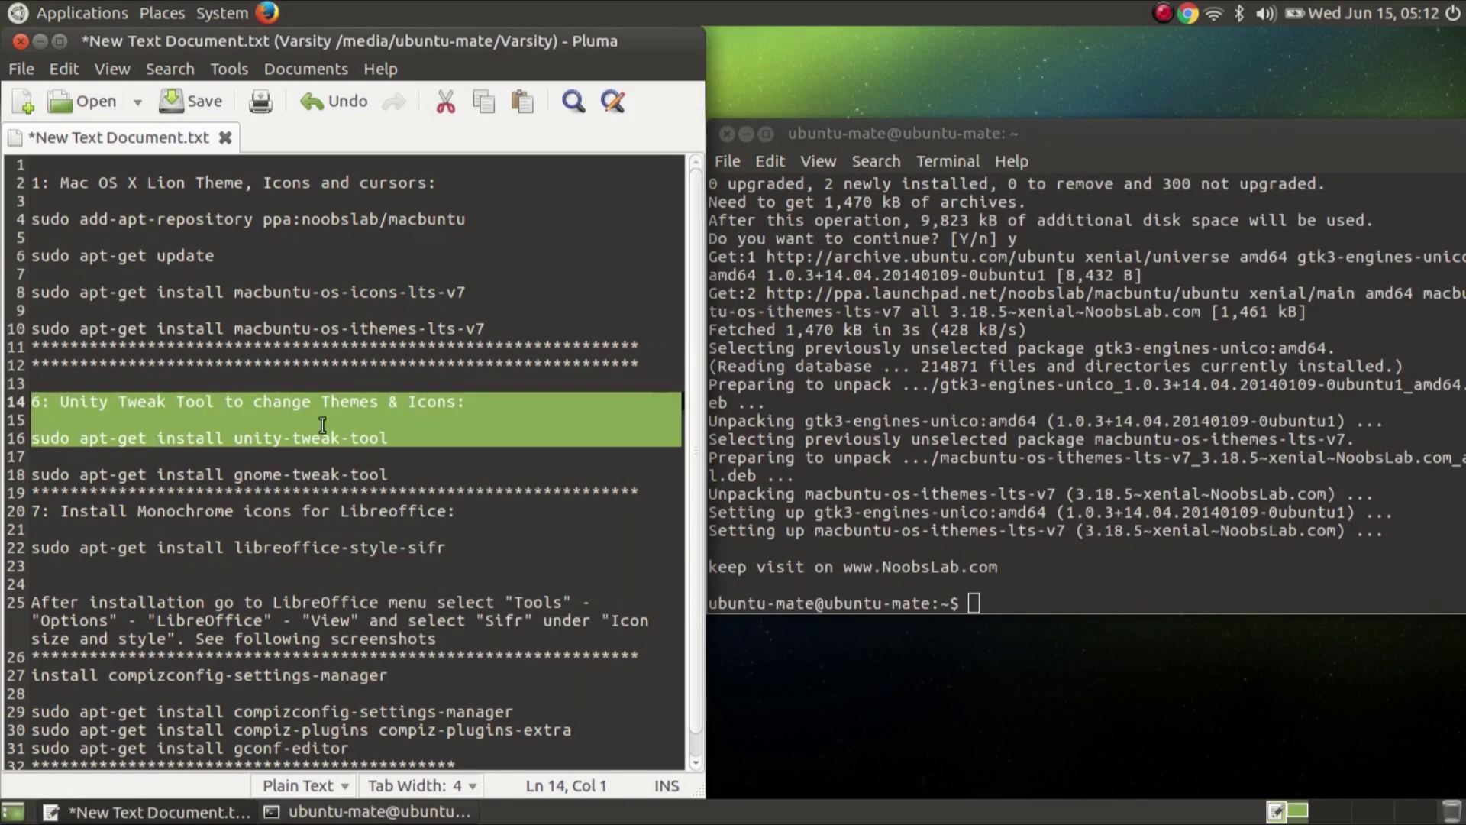
pyautogui.moveTo(390, 474); pyautogui.dragTo(20, 407)
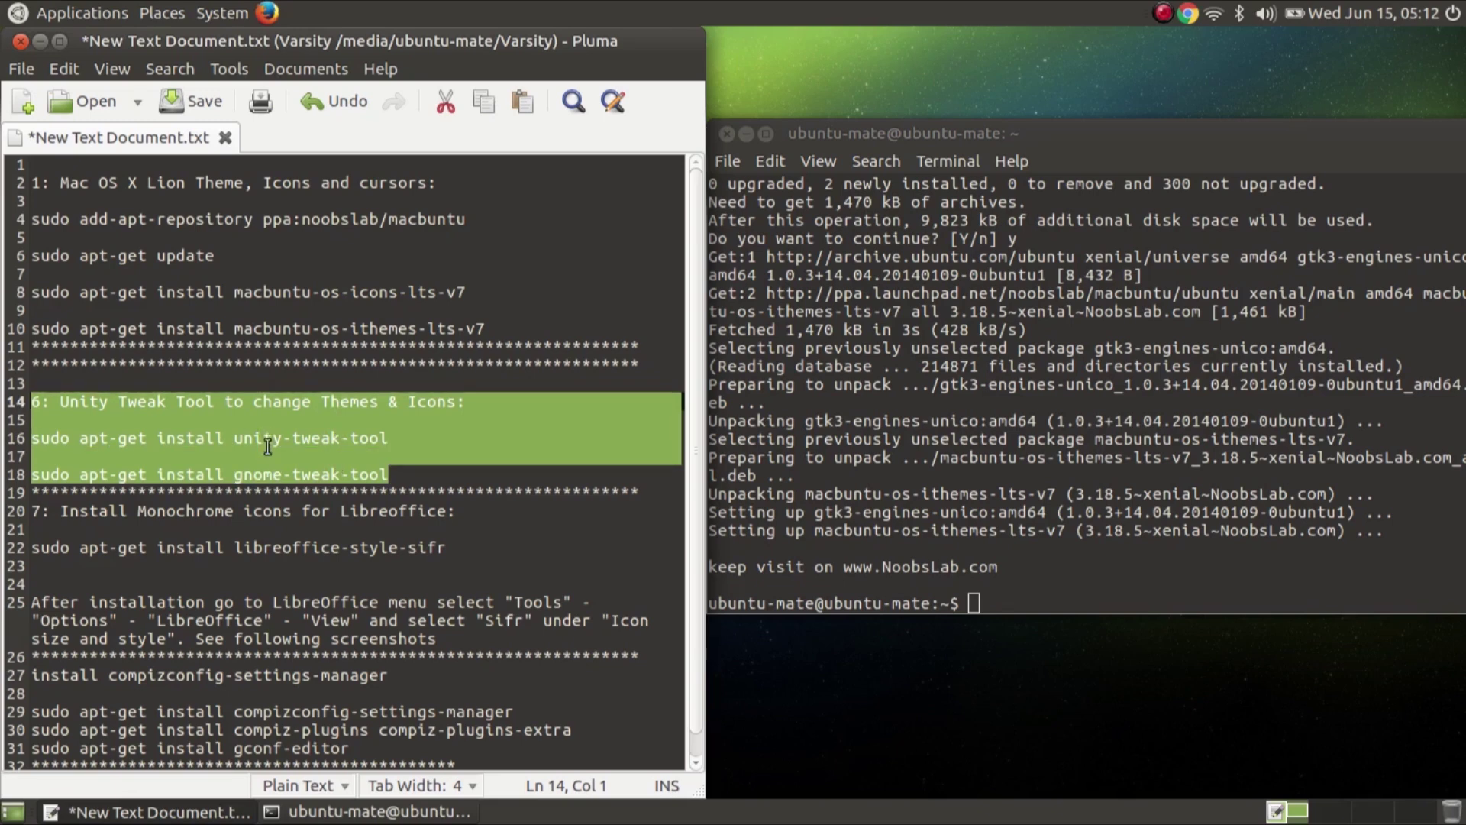
pyautogui.click(305, 440)
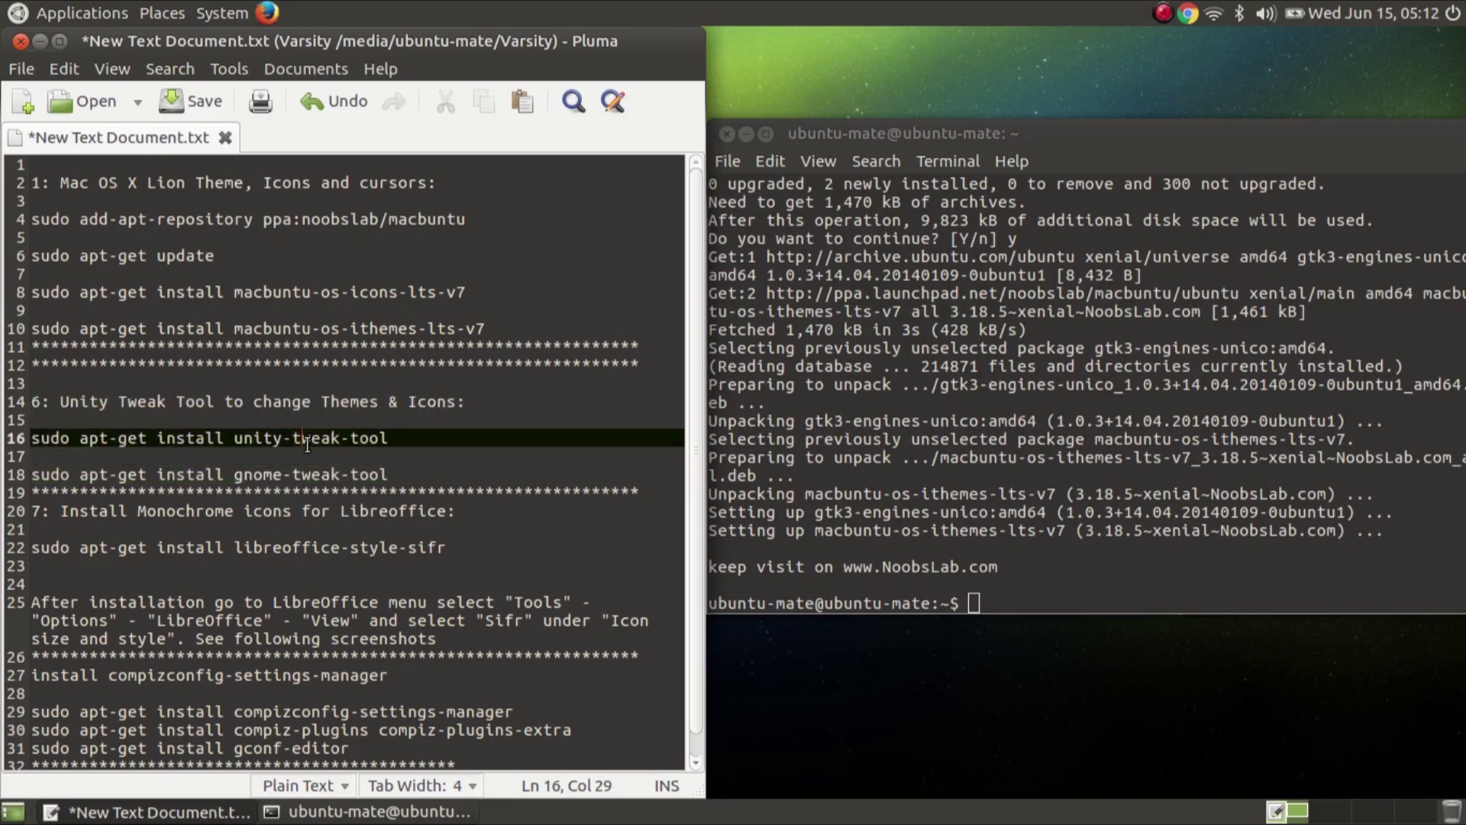
pyautogui.tripleClick(307, 441)
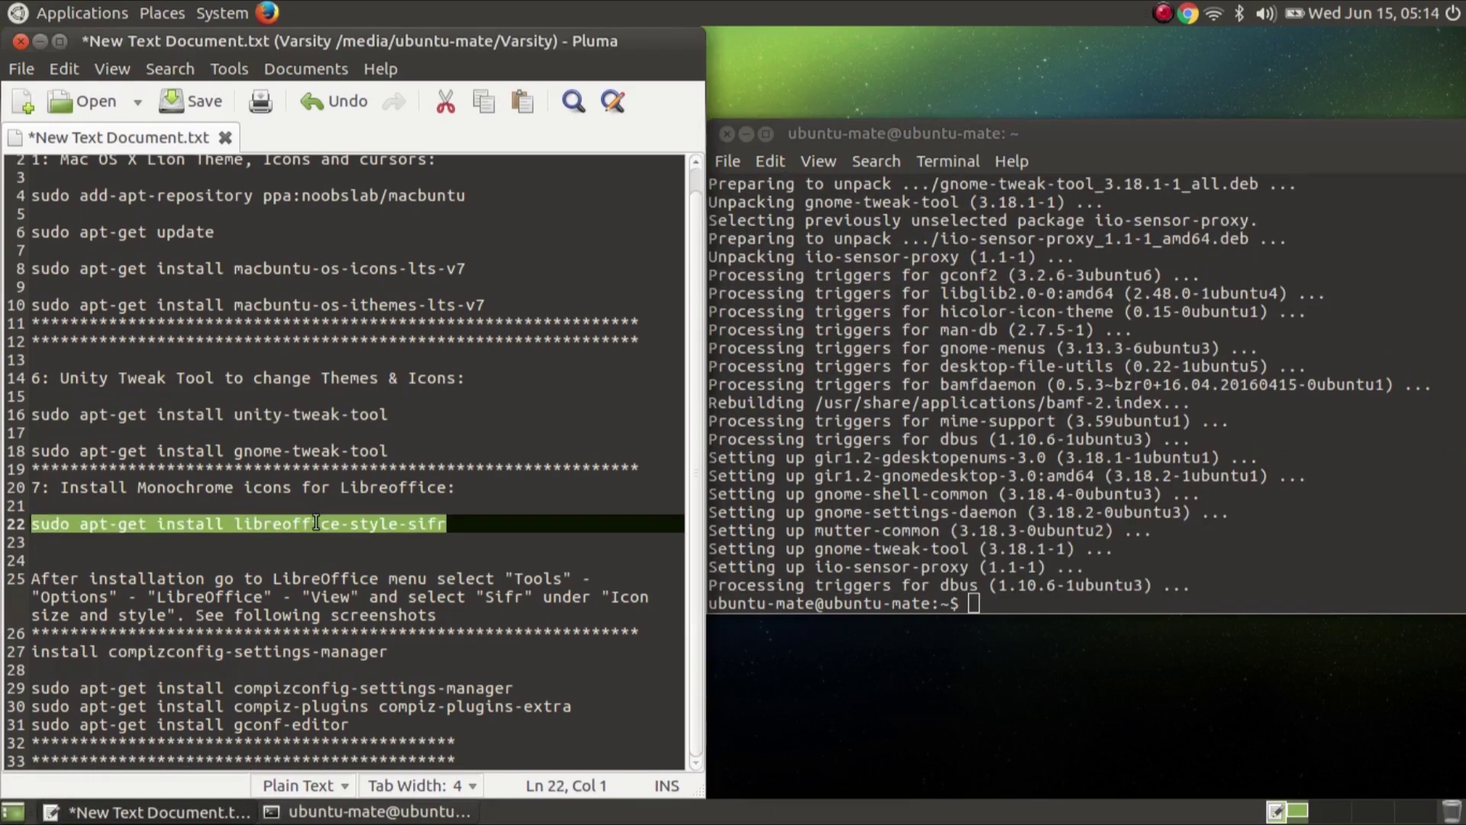
# Step: Copy the line 22 command and install libreoffice-style-sifr, confirming with y
pyautogui.rightClick(316, 522)
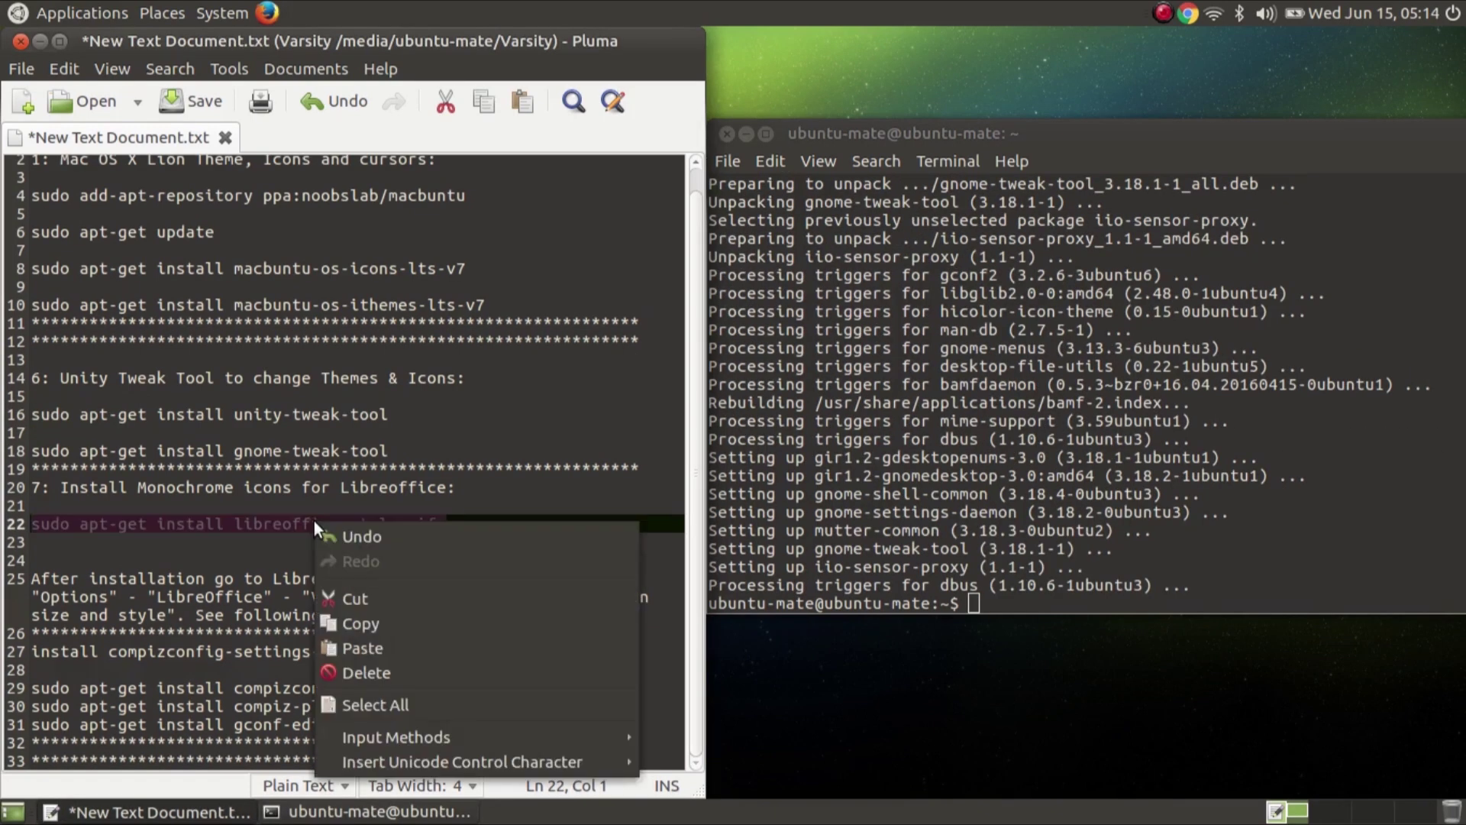
pyautogui.click(458, 627)
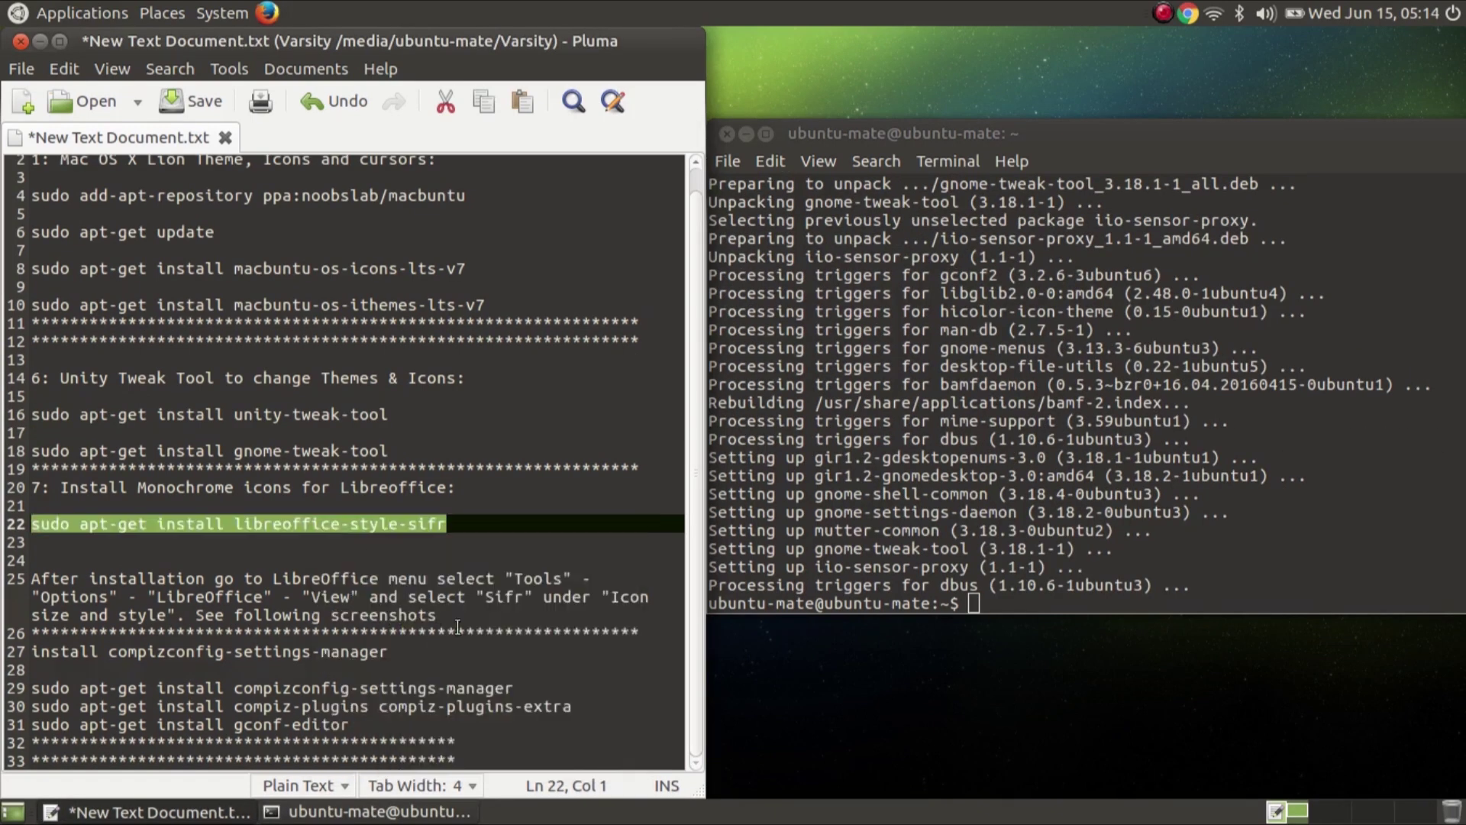
pyautogui.click(1052, 598)
pyautogui.hotkey('ctrl', 'shift', 'v')
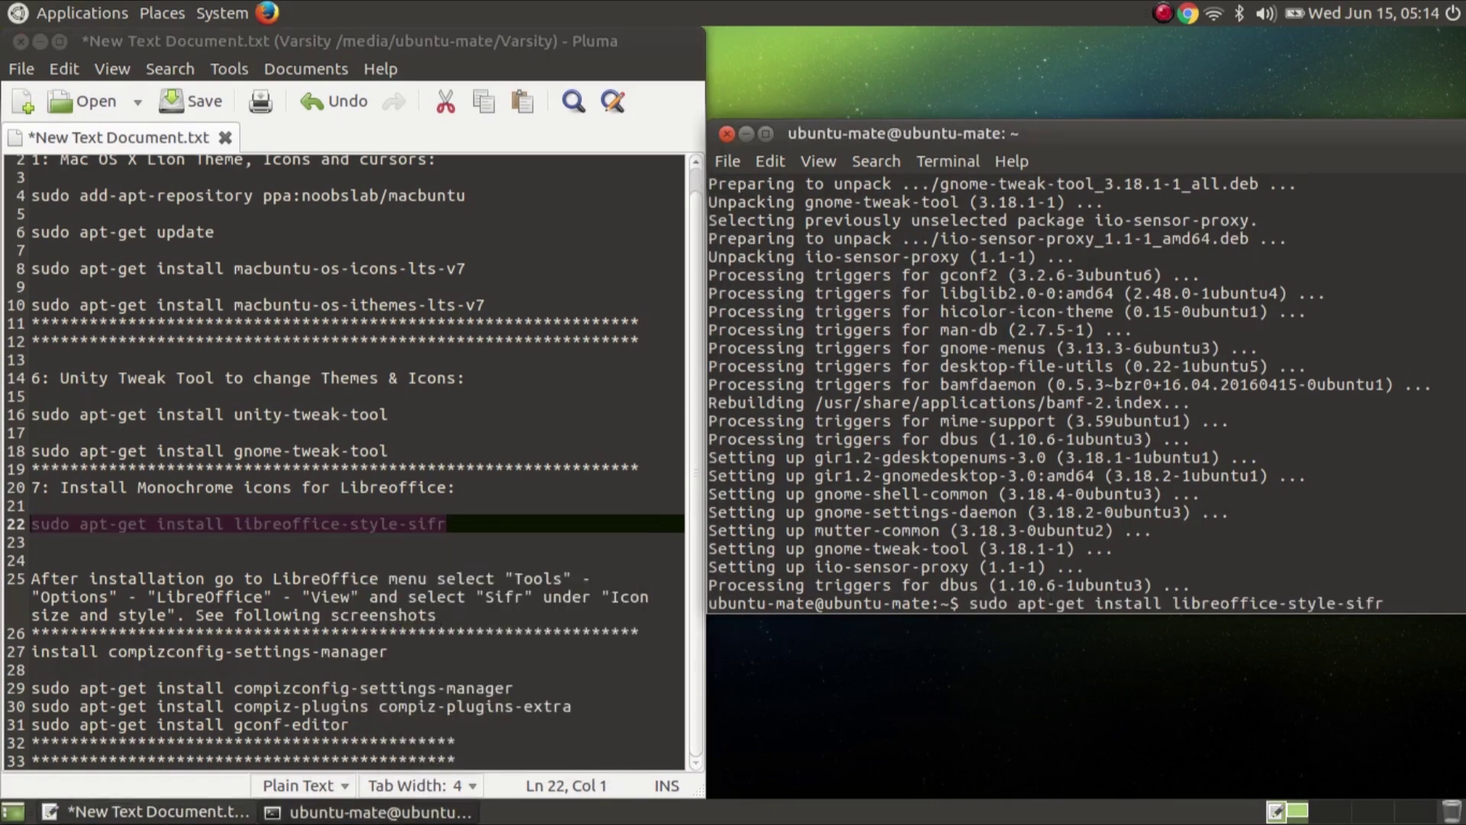
pyautogui.press('Return')
pyautogui.write('y')
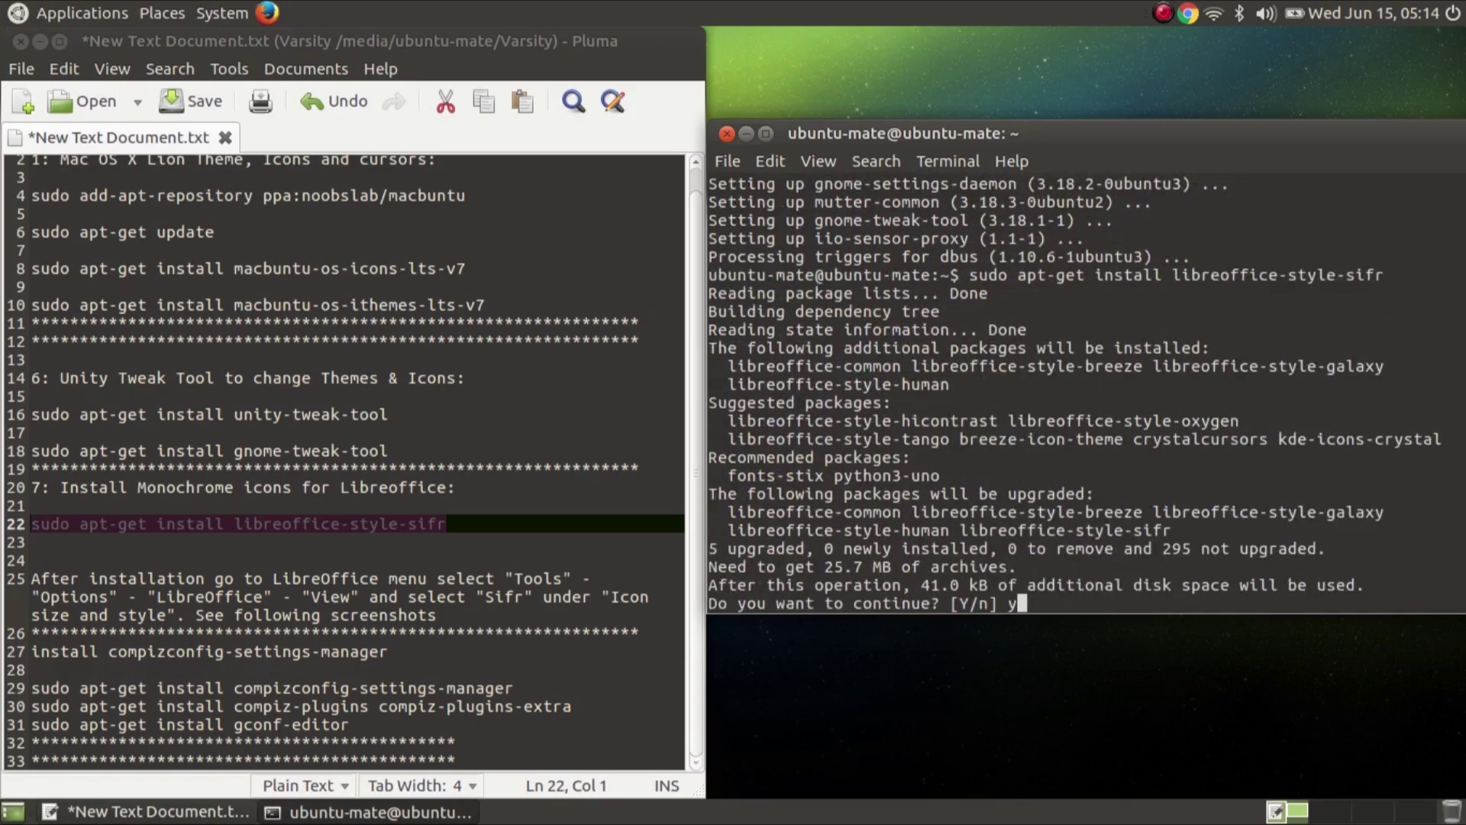
pyautogui.press('Return')
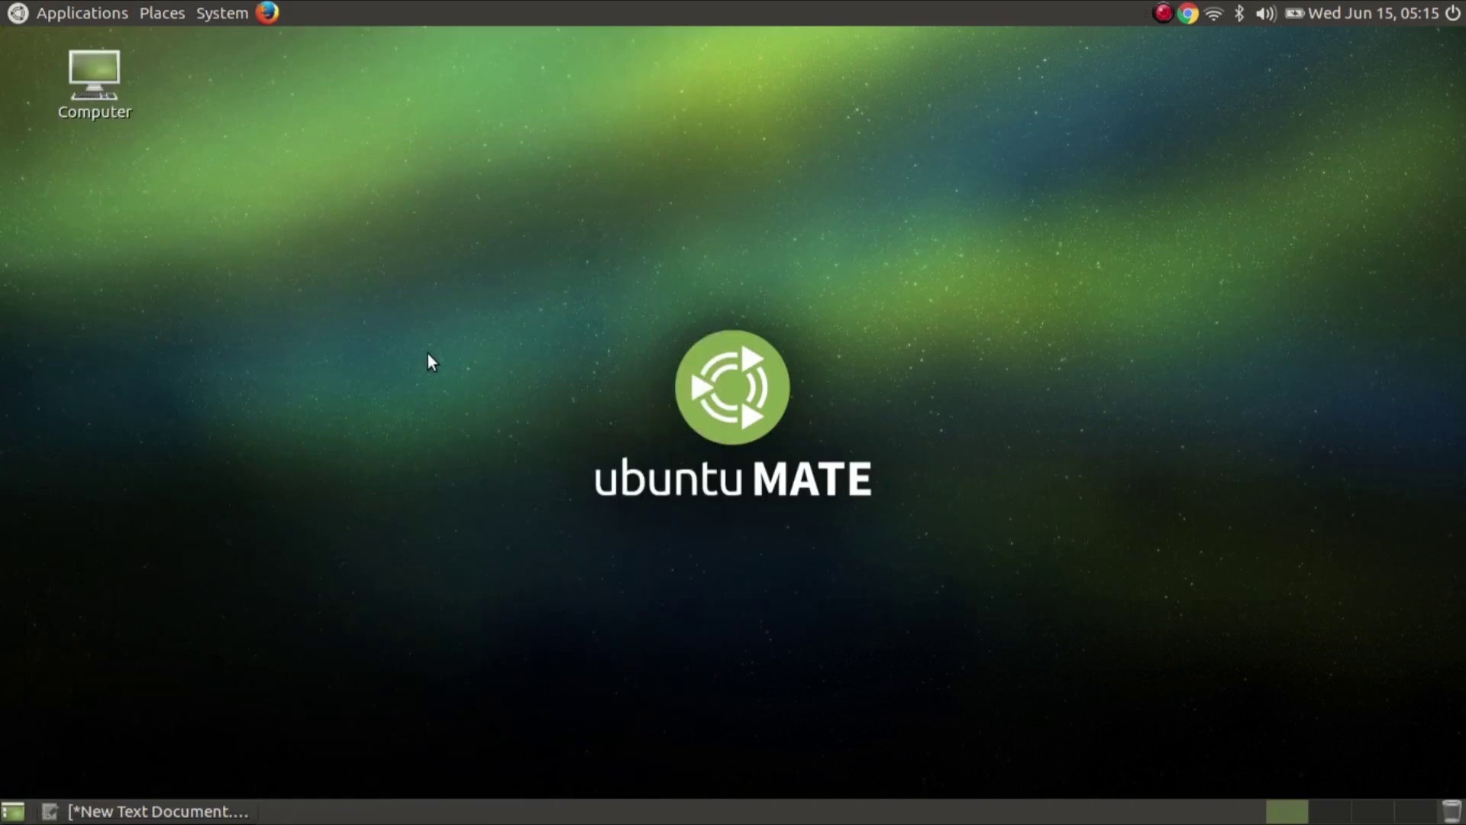
# Step: Launch LibreOffice Writer from Applications > Office
pyautogui.click(67, 6)
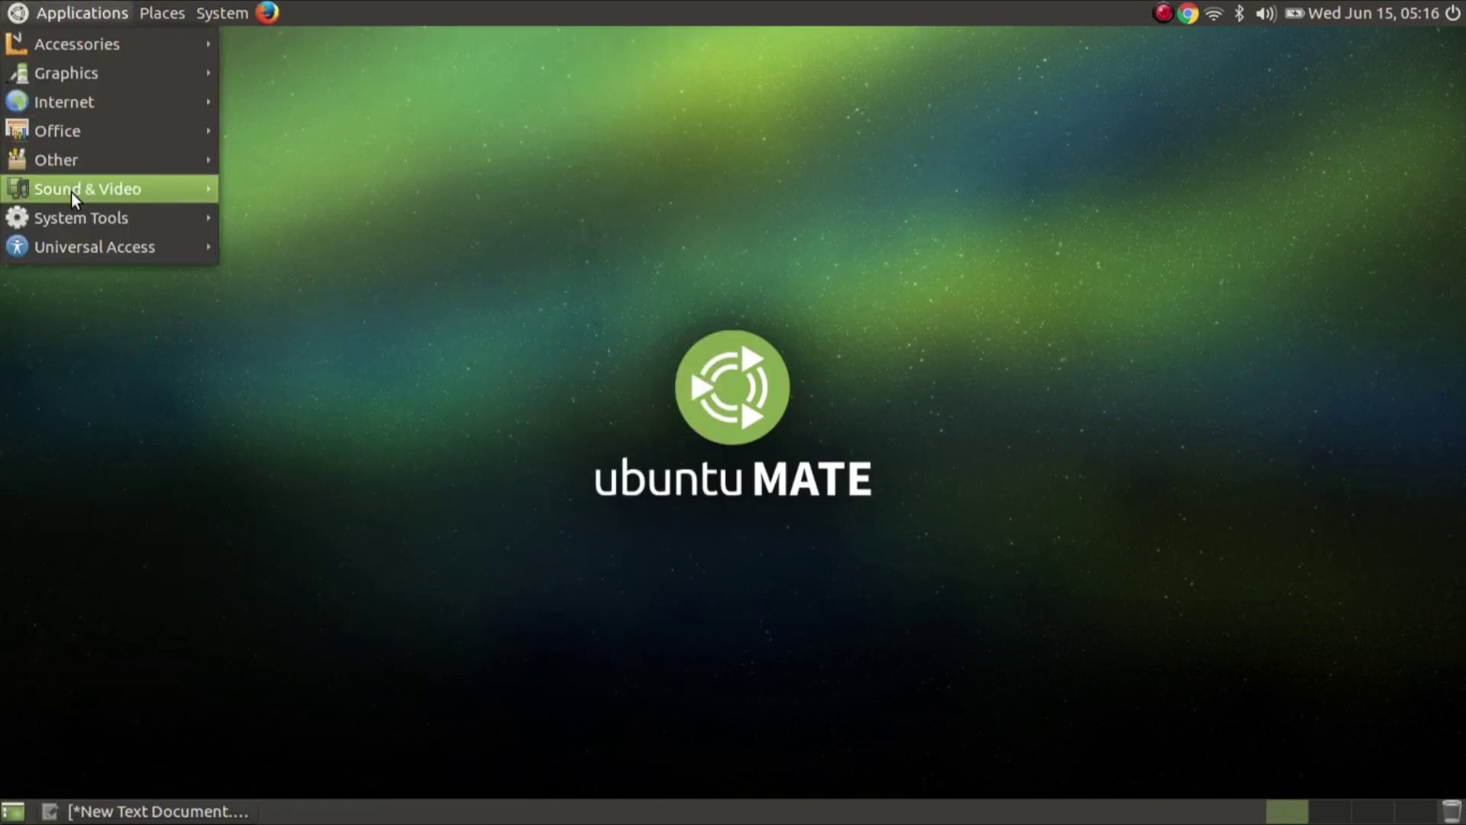
pyautogui.moveTo(71, 172)
pyautogui.moveTo(91, 132)
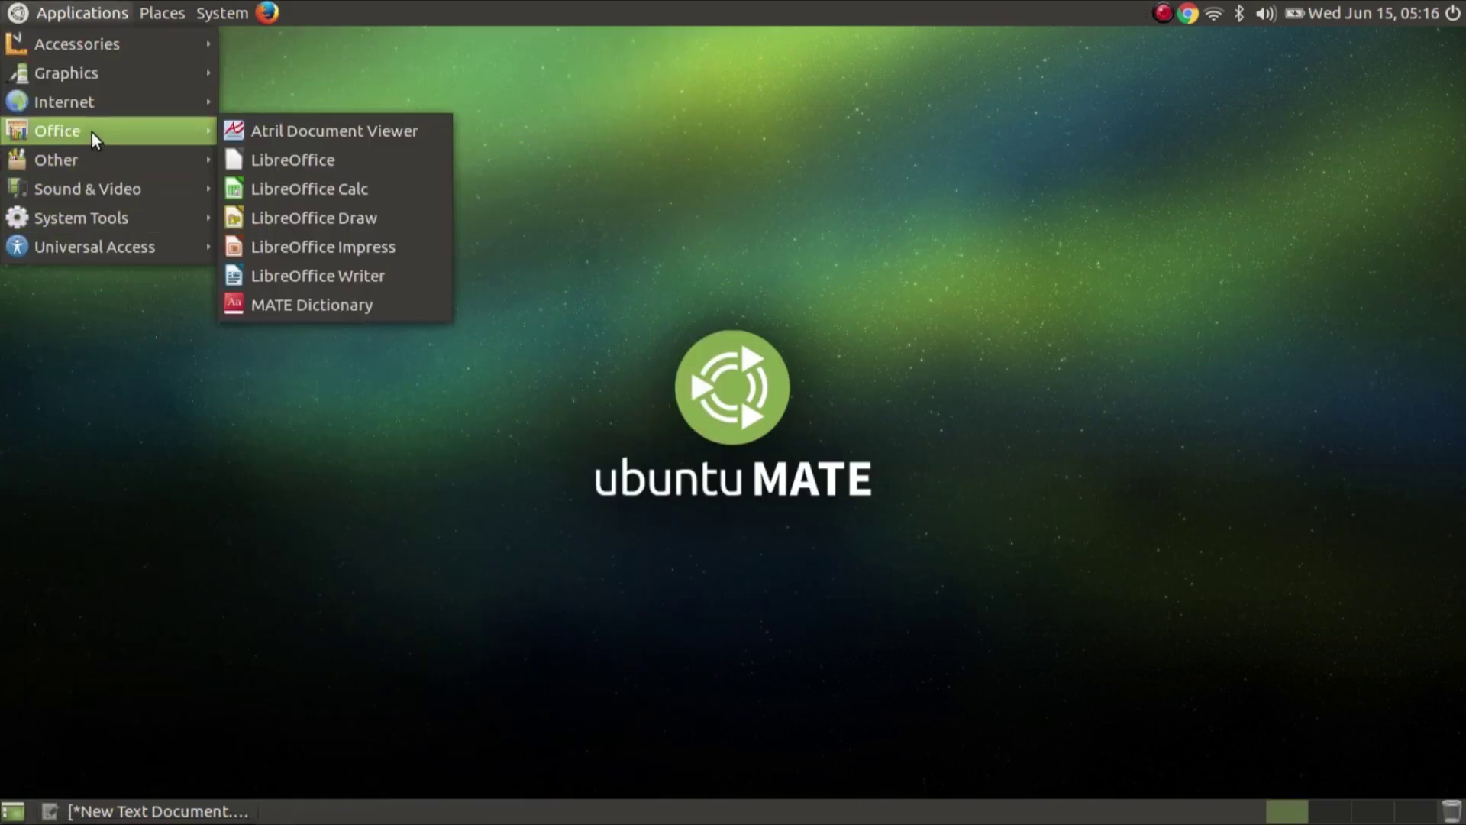
pyautogui.click(358, 279)
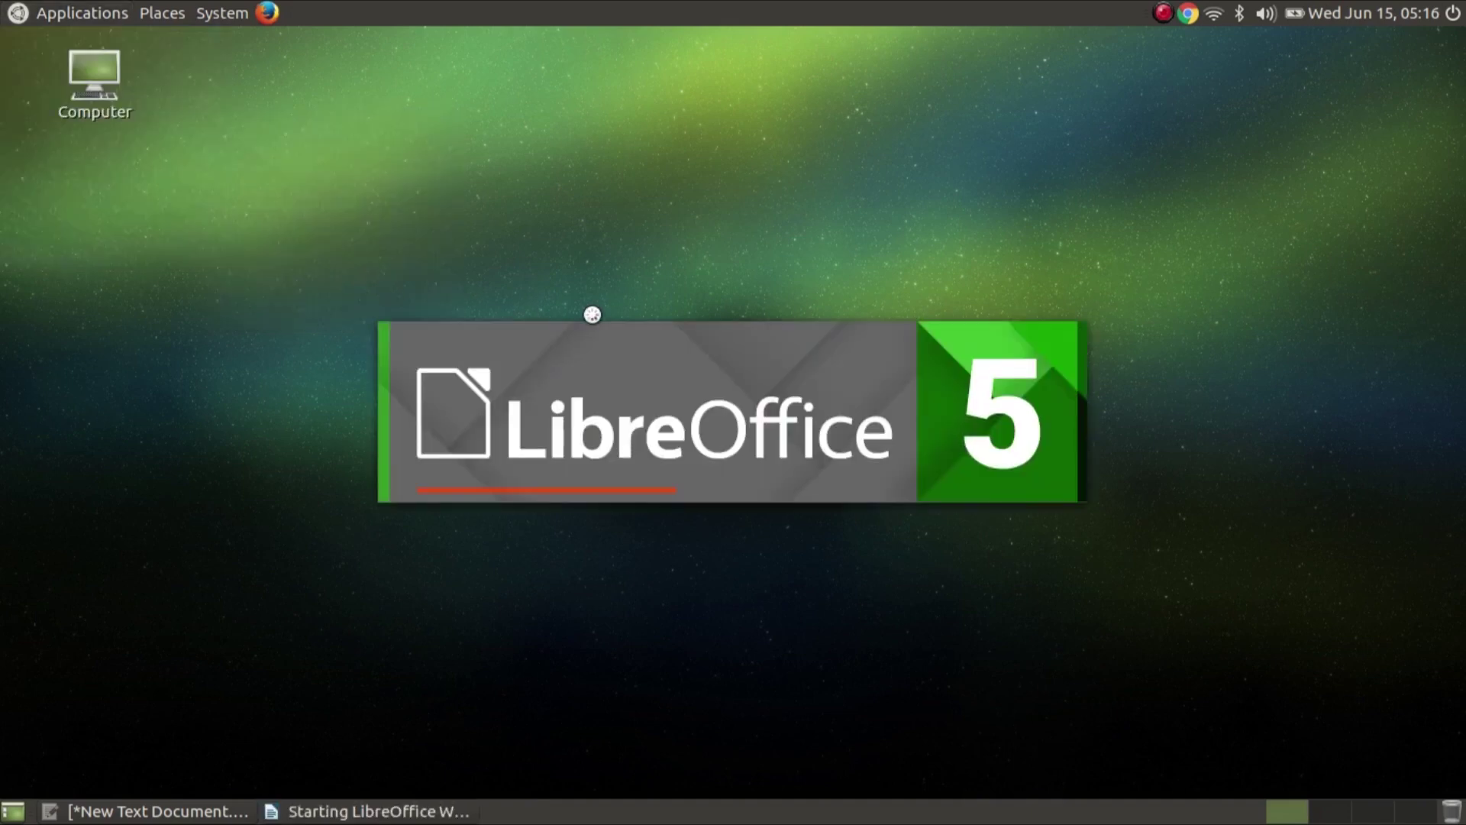
# Step: Set Writer's icon style to Sifr in Tools > Options > View and apply
pyautogui.click(478, 70)
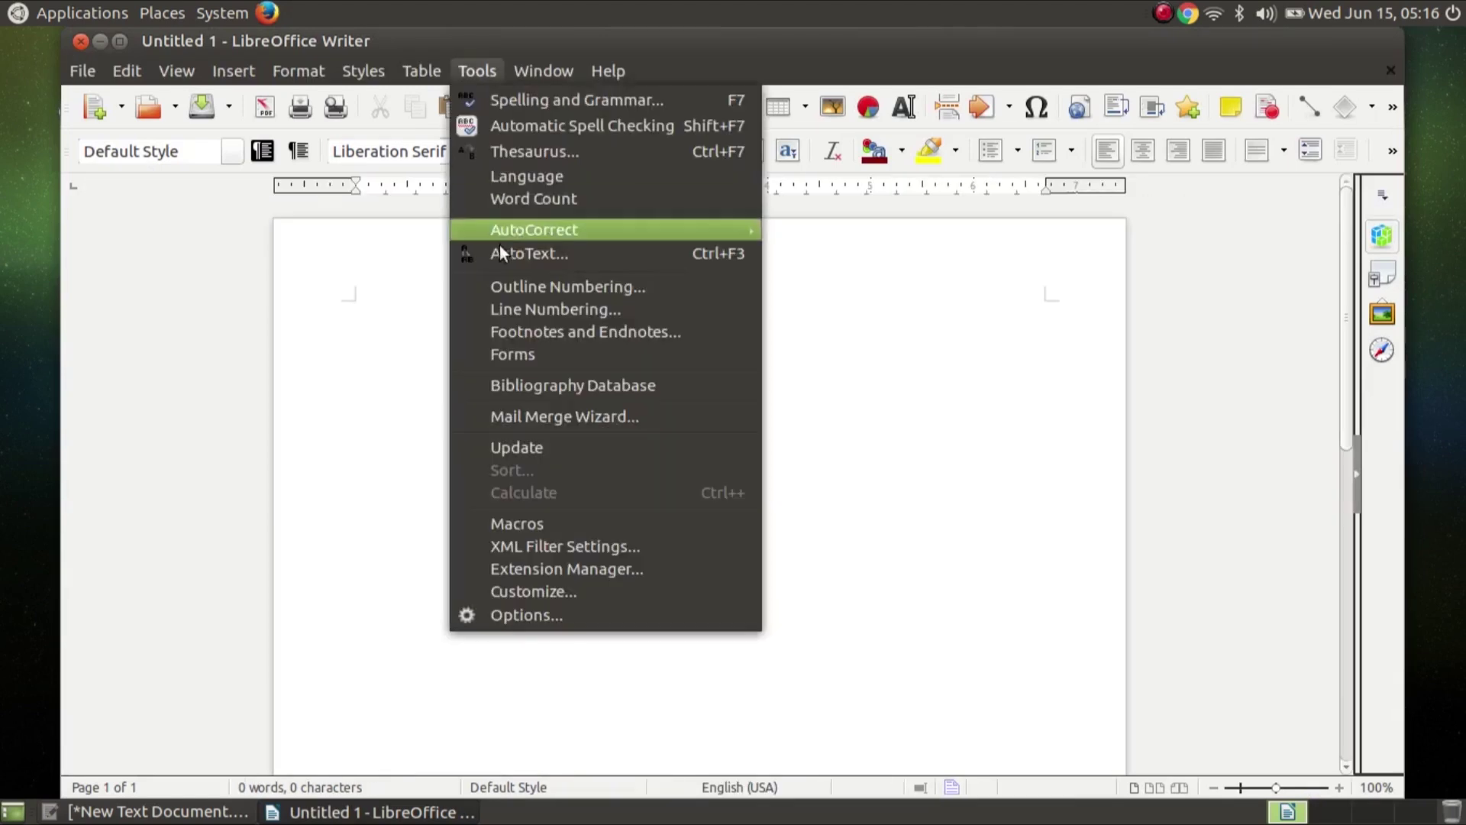
pyautogui.click(511, 619)
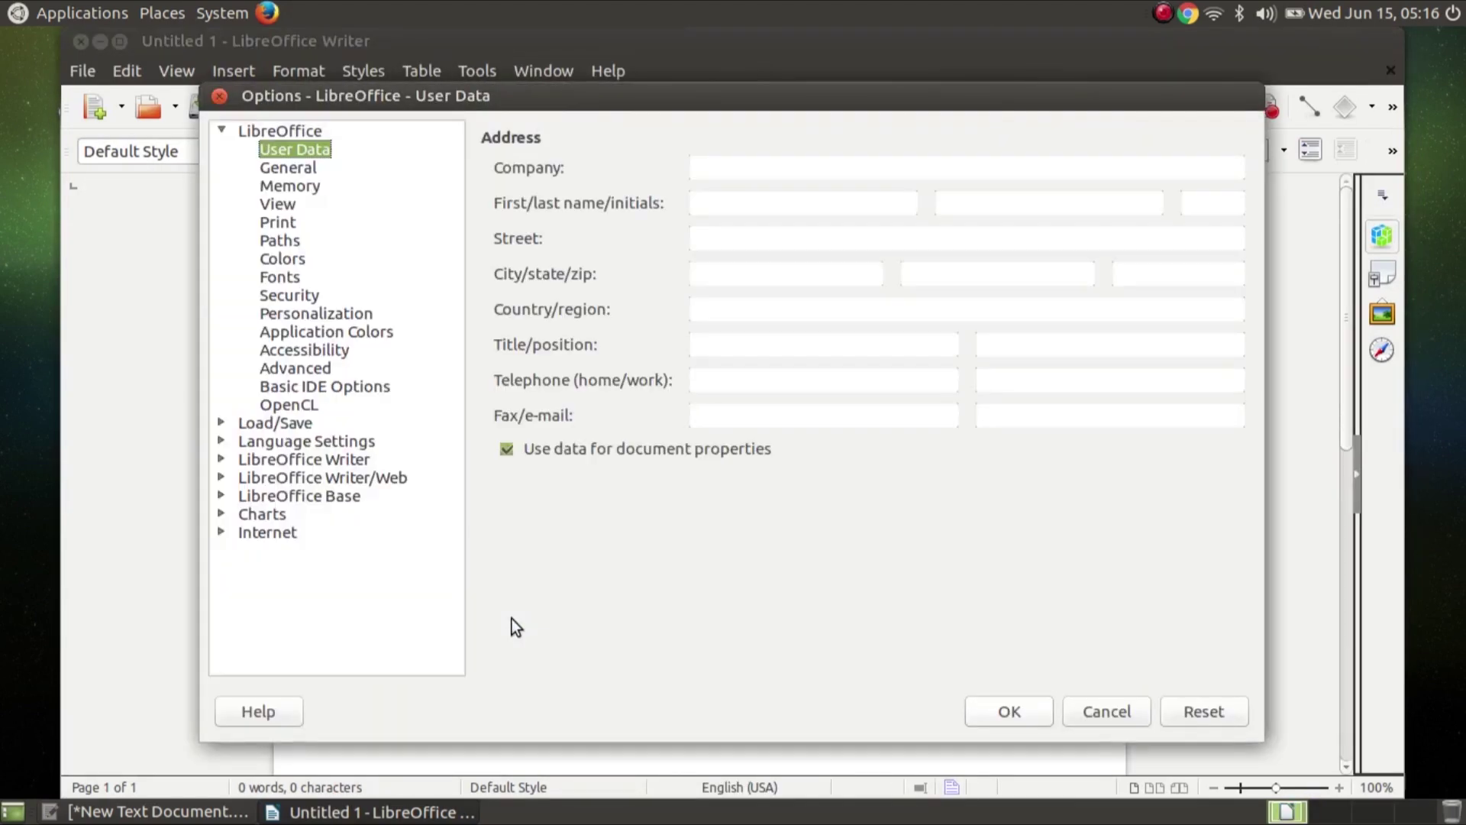
pyautogui.click(282, 205)
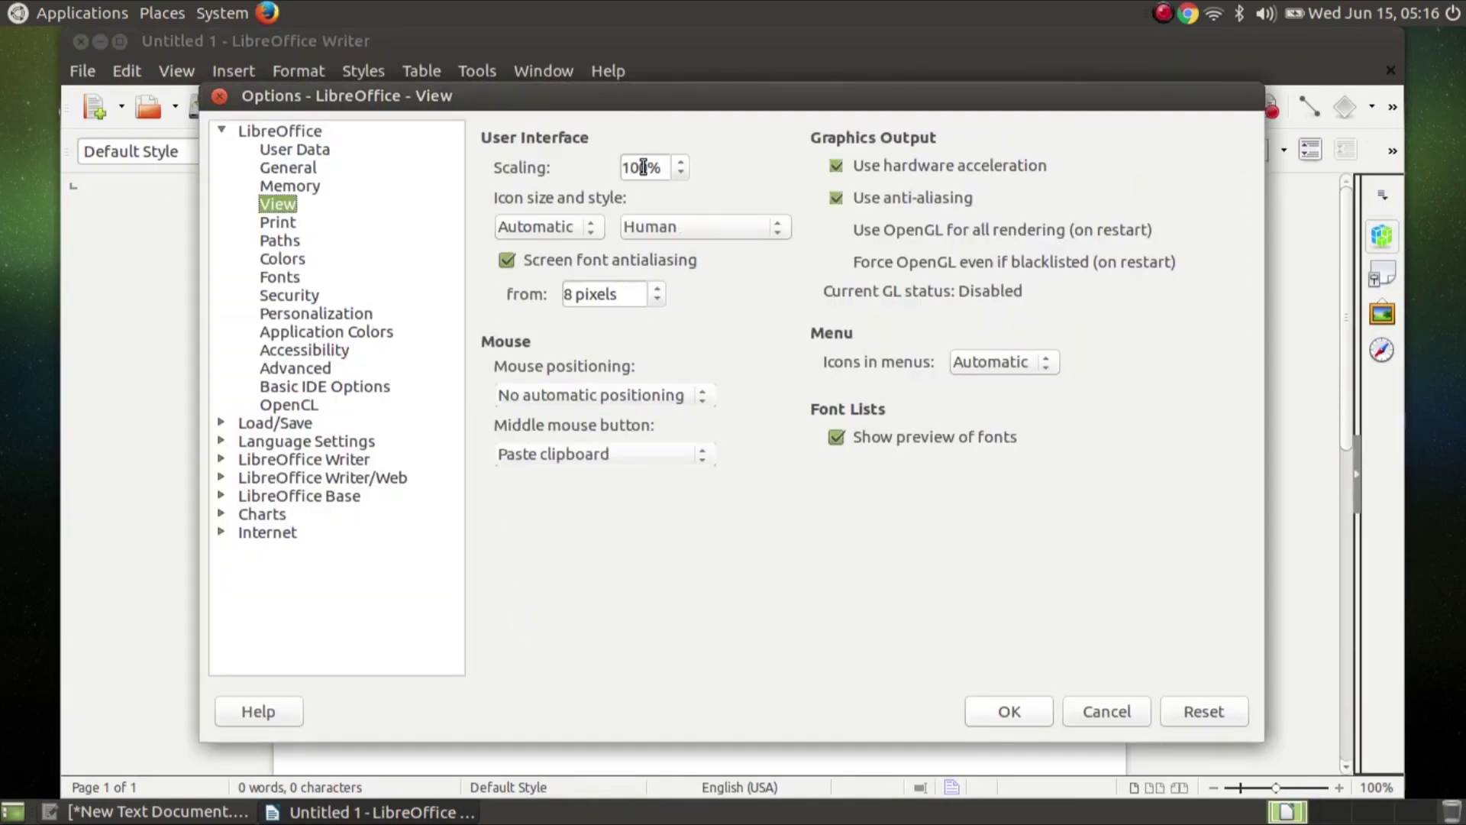
pyautogui.click(679, 232)
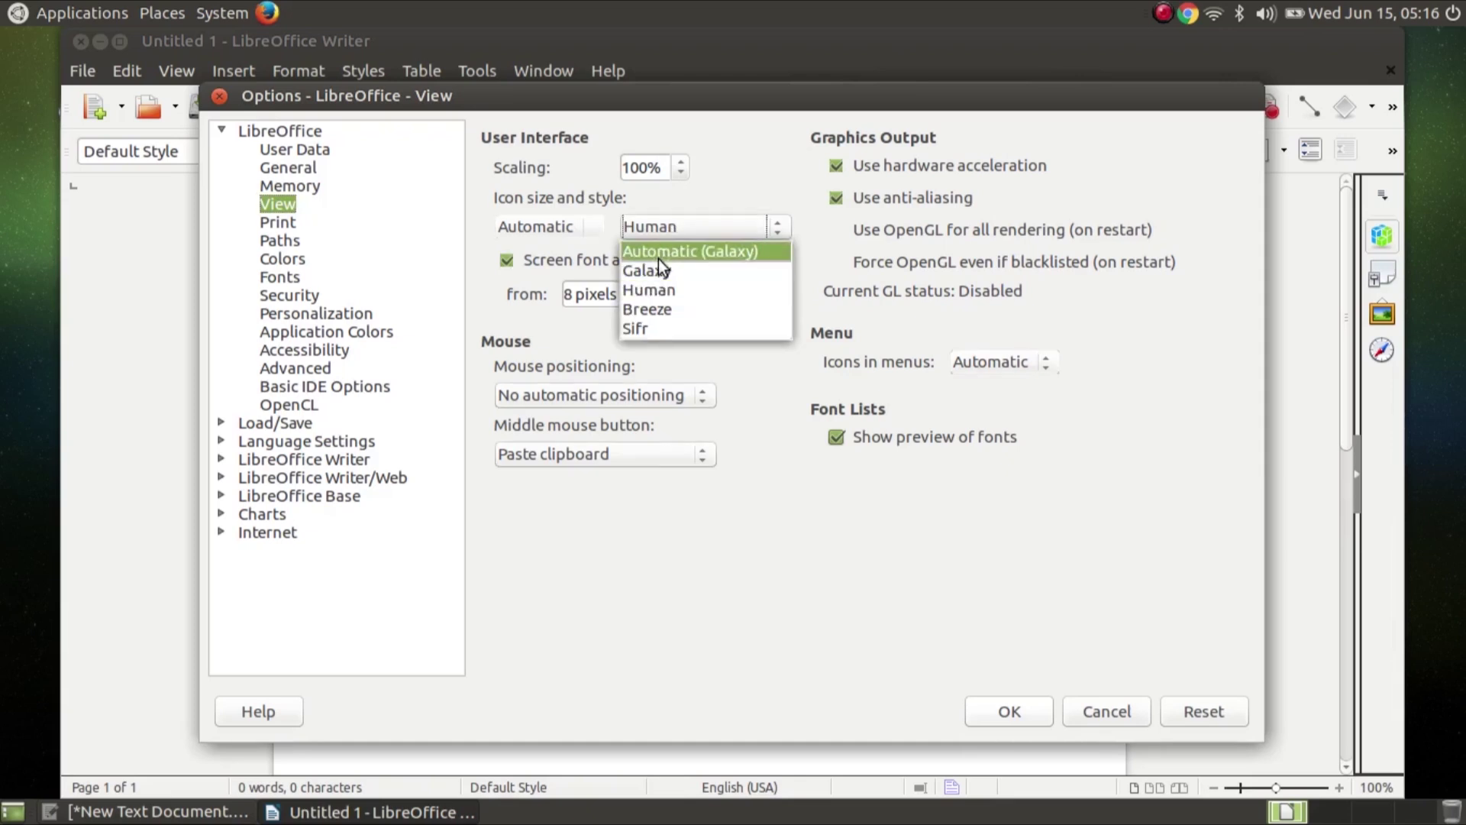
pyautogui.click(658, 330)
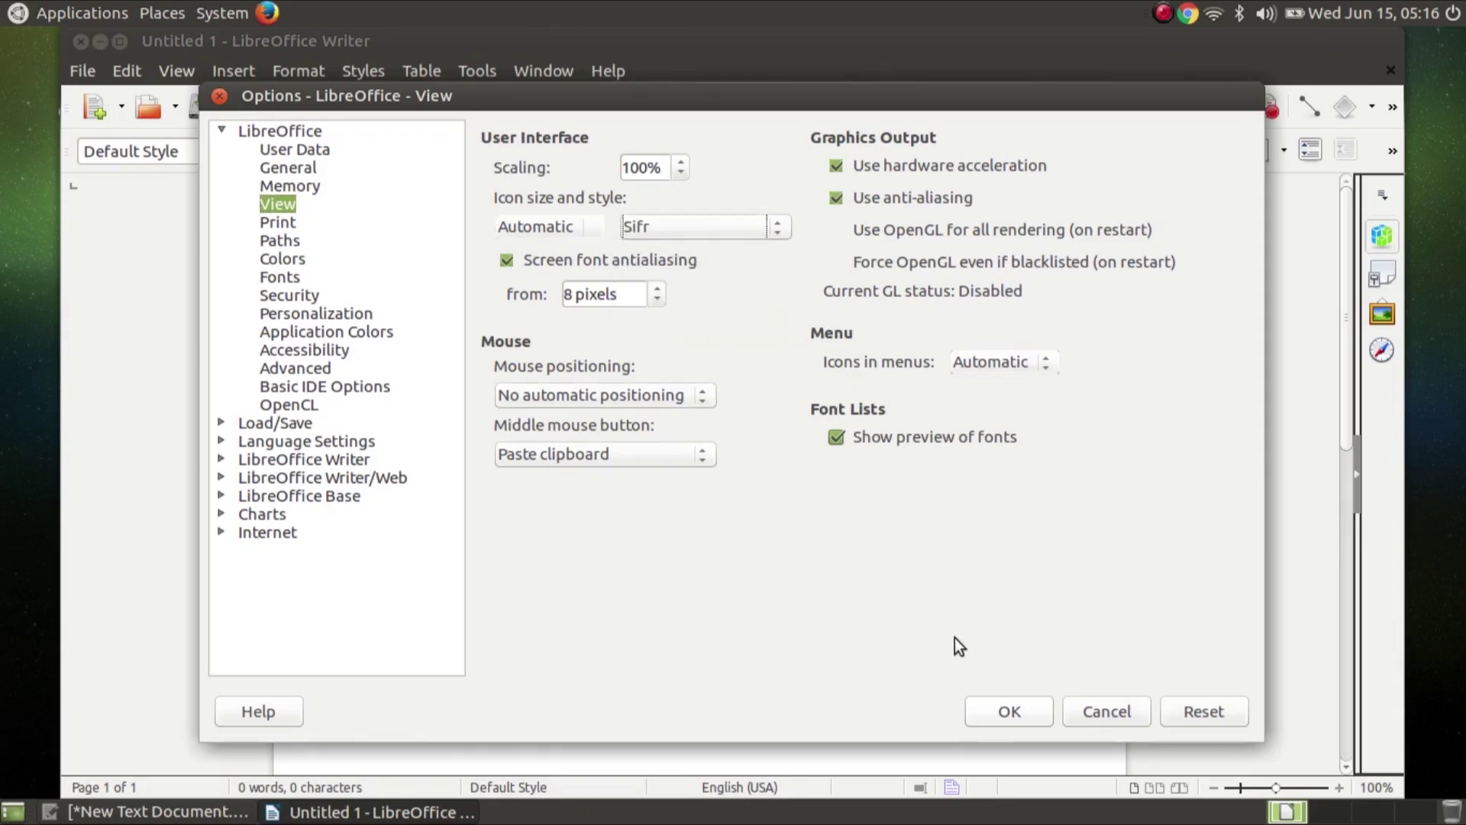
pyautogui.click(1003, 713)
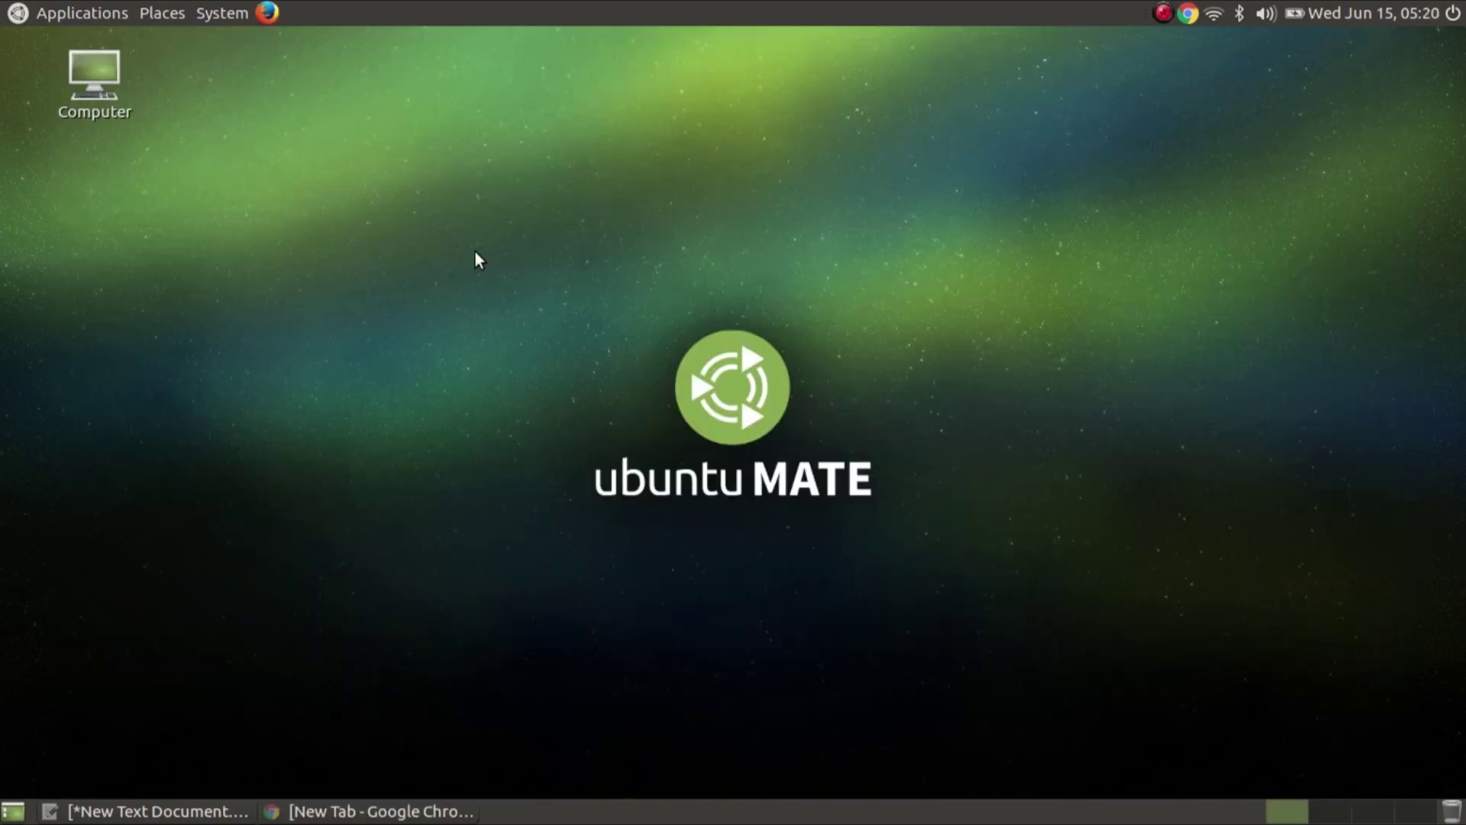
# Step: Open Appearance Preferences on the Theme tab via Change Desktop Background
pyautogui.rightClick(476, 252)
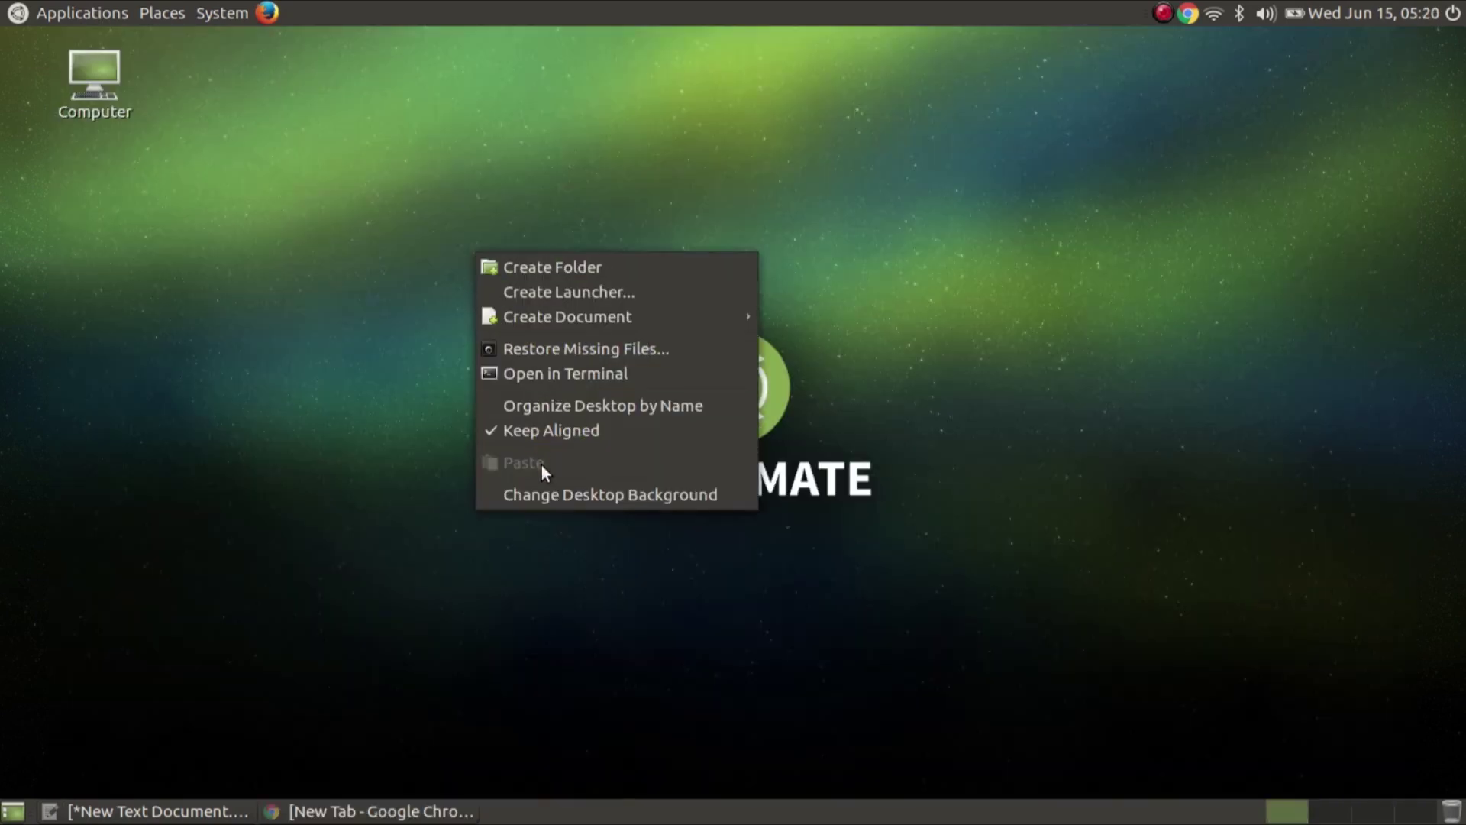
pyautogui.click(607, 498)
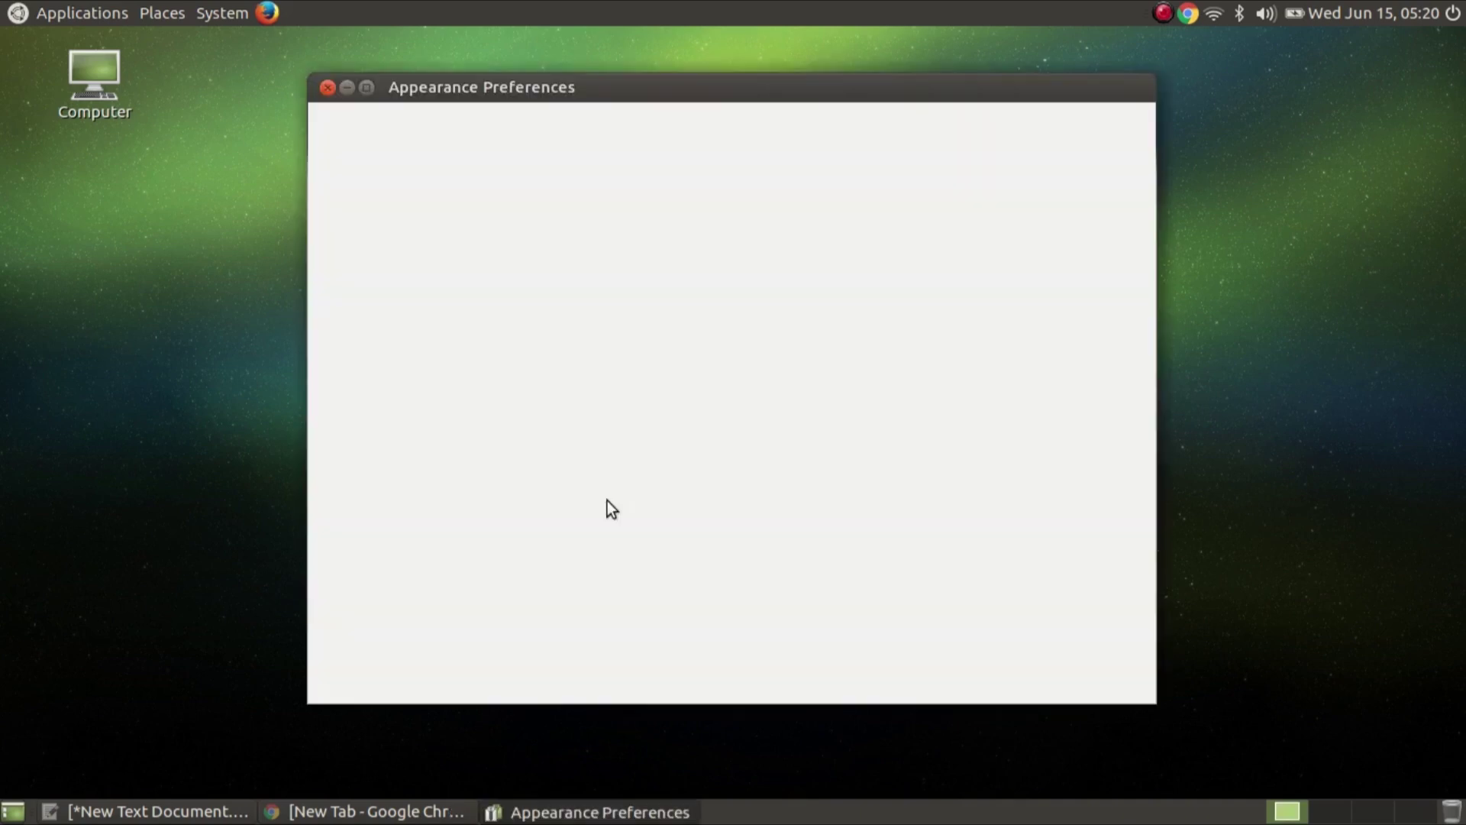
pyautogui.click(342, 133)
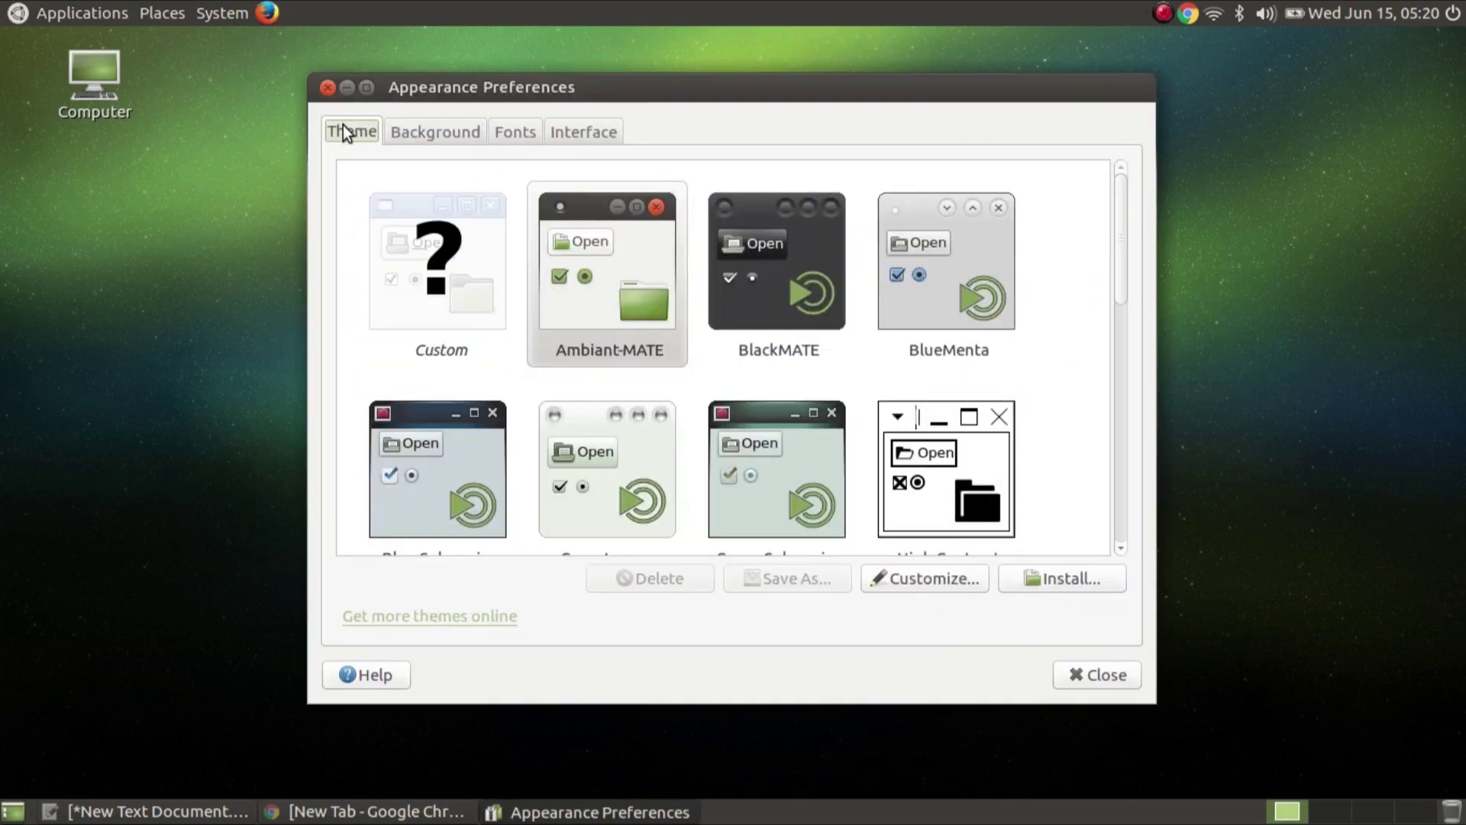
# Step: Try the MacBuntu-OS theme variants and settle on MacBuntu-OS
pyautogui.moveTo(1120, 260); pyautogui.dragTo(1135, 377)
pyautogui.click(622, 268)
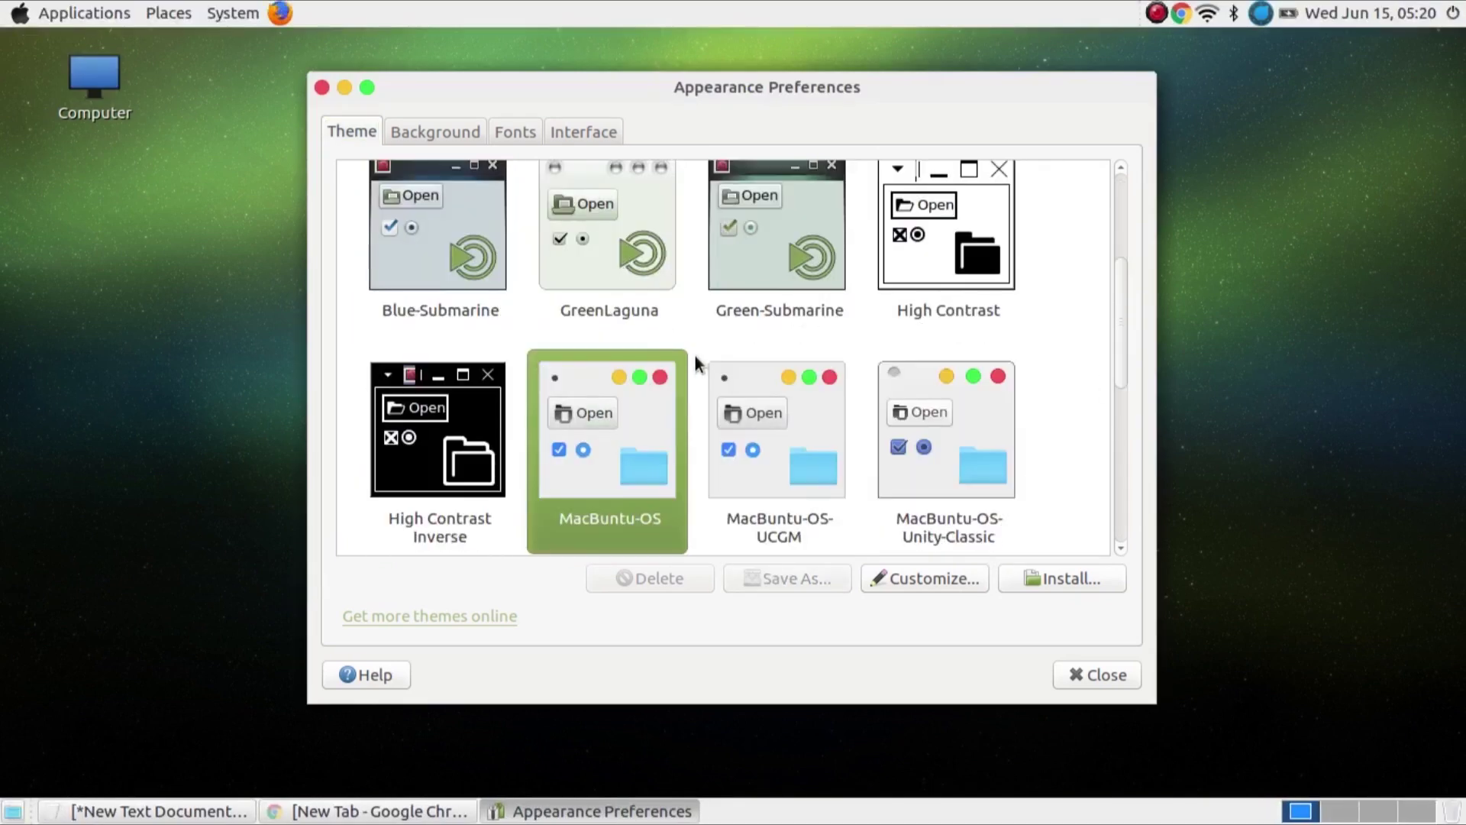
pyautogui.click(762, 436)
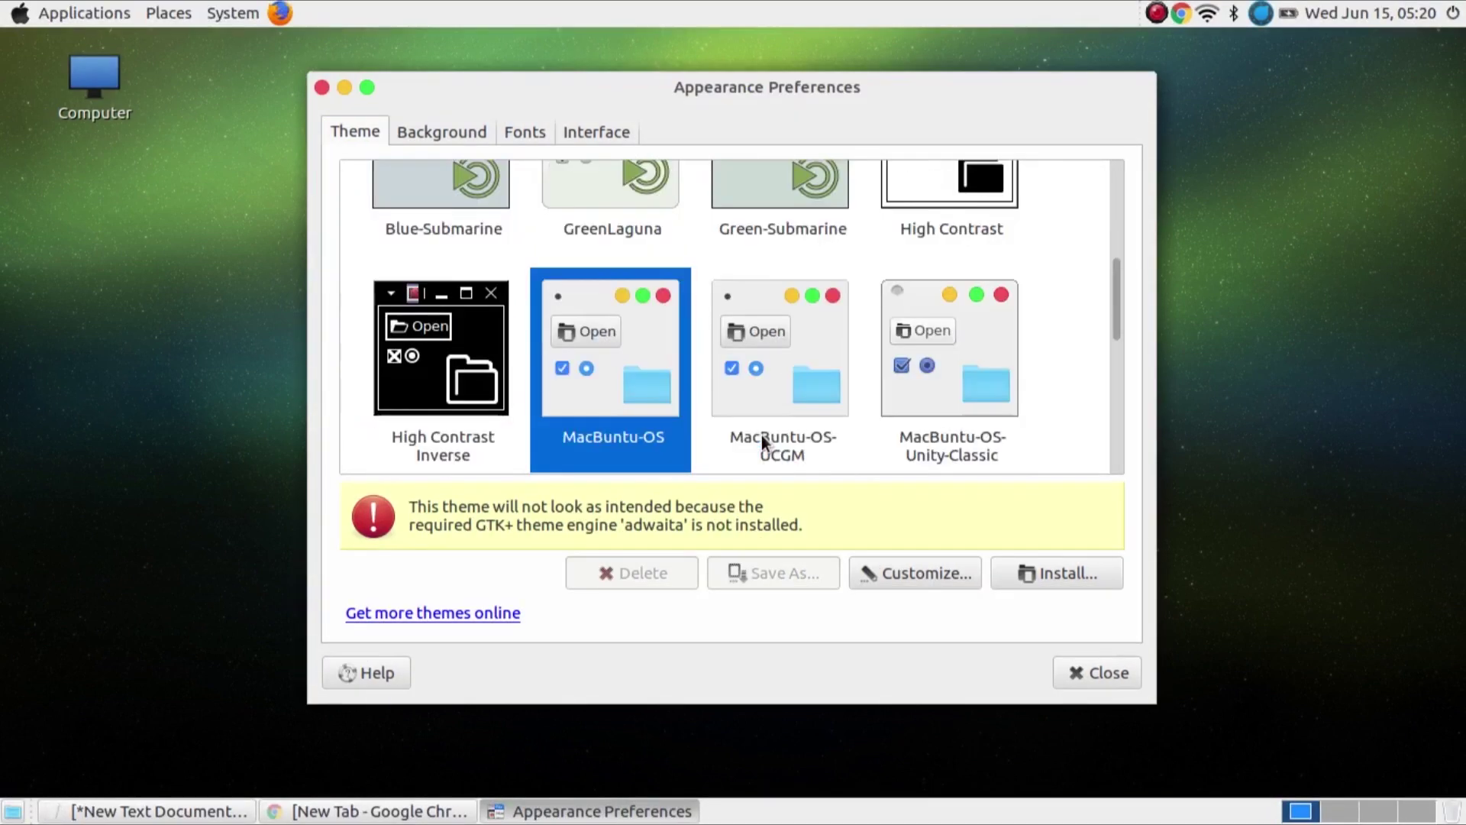
pyautogui.click(950, 369)
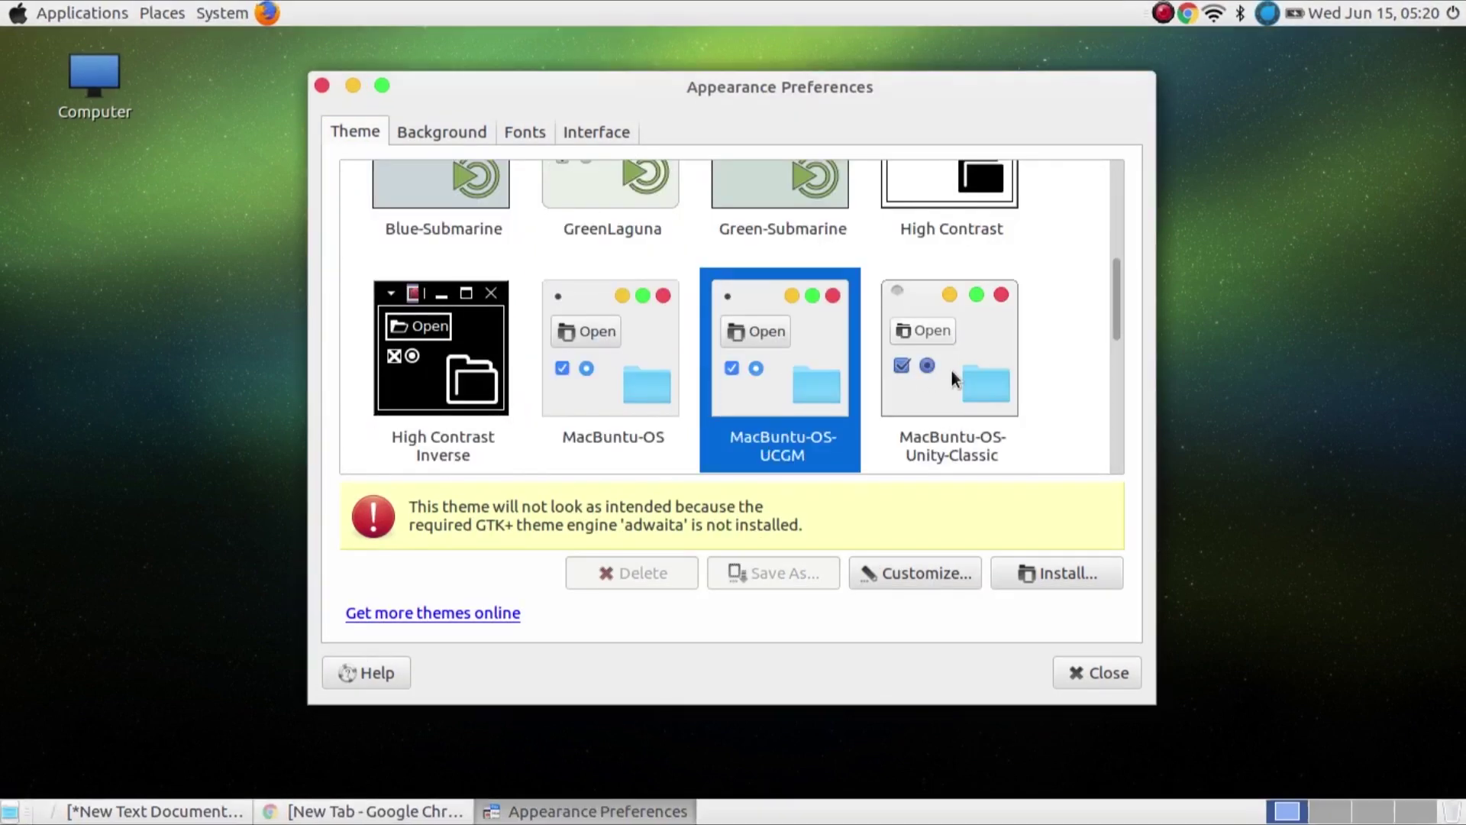
pyautogui.click(801, 400)
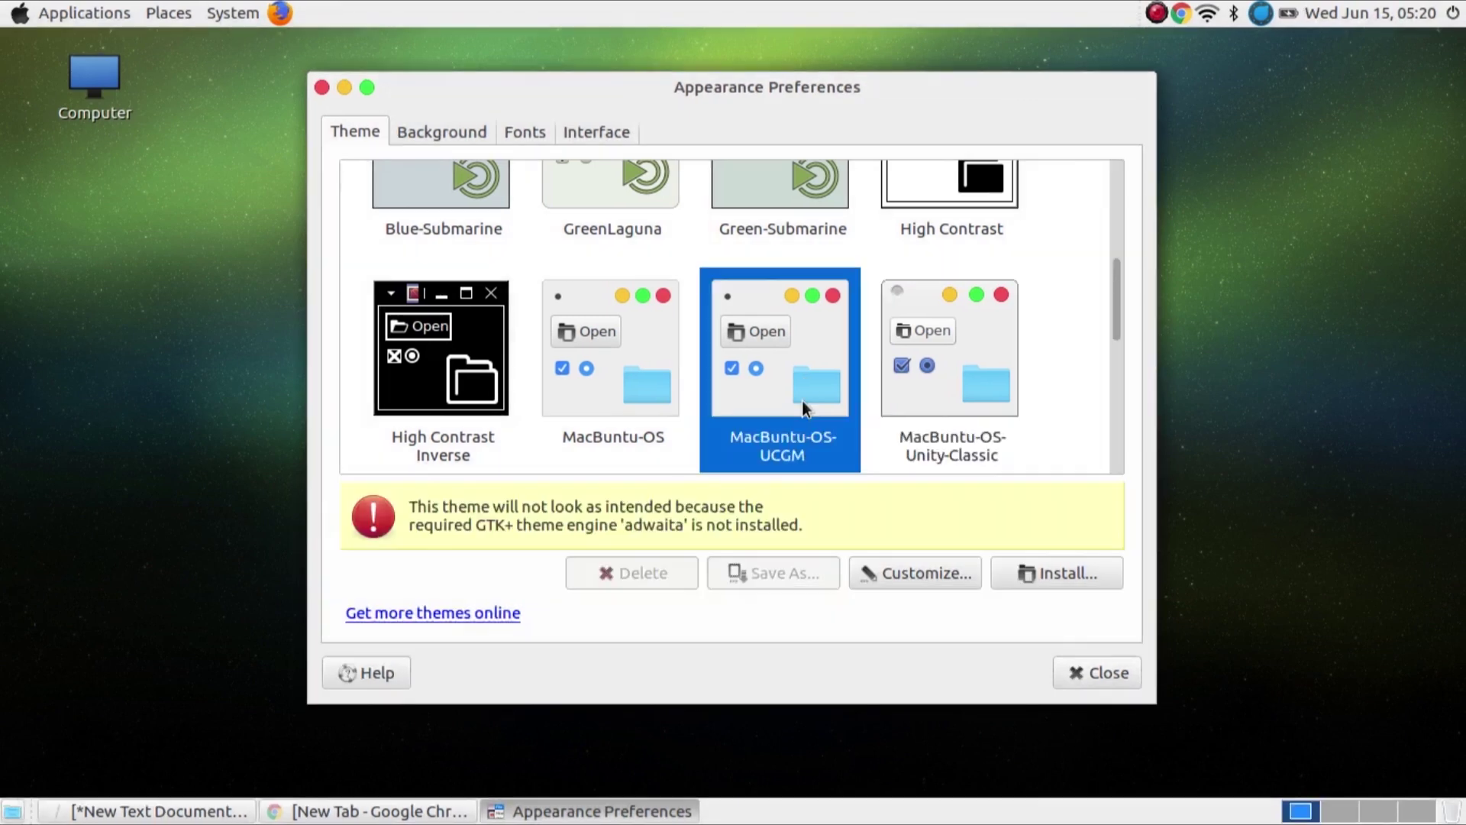
pyautogui.click(638, 372)
# Step: In Customize Theme, set the window border to MacBuntu-OS after trying the variants
pyautogui.click(903, 576)
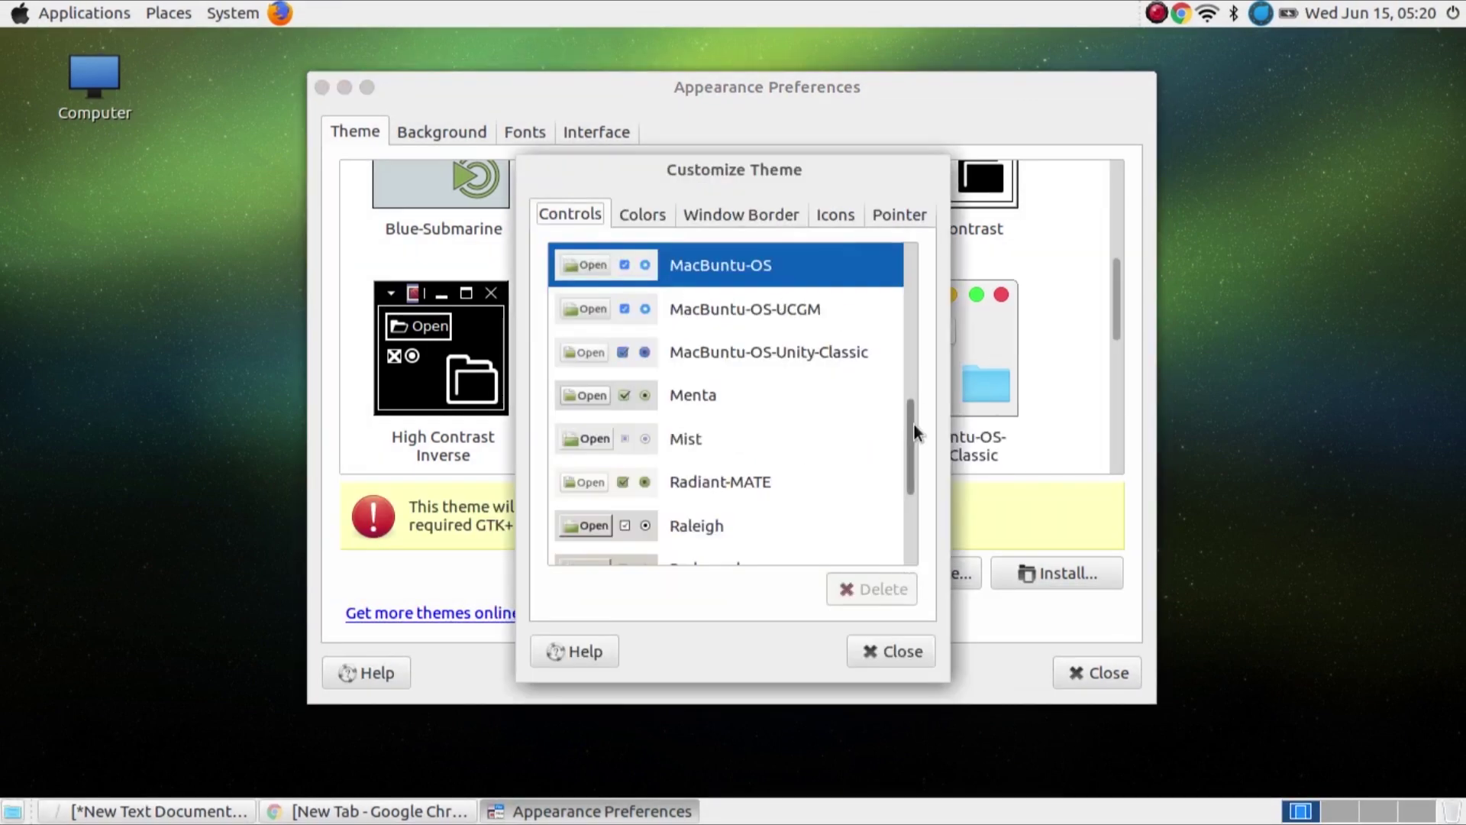
pyautogui.moveTo(914, 423); pyautogui.dragTo(880, 262)
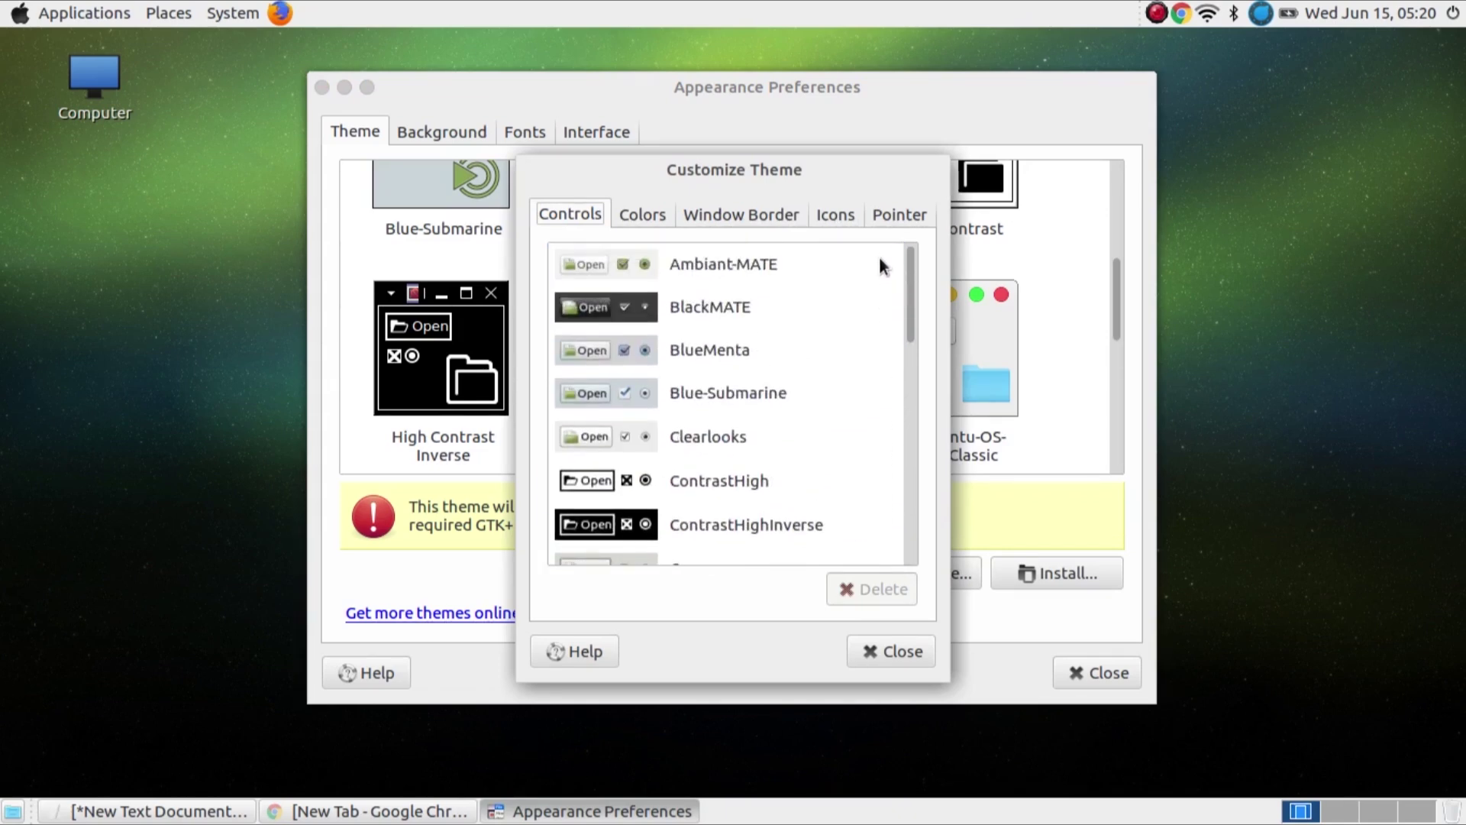
pyautogui.click(622, 213)
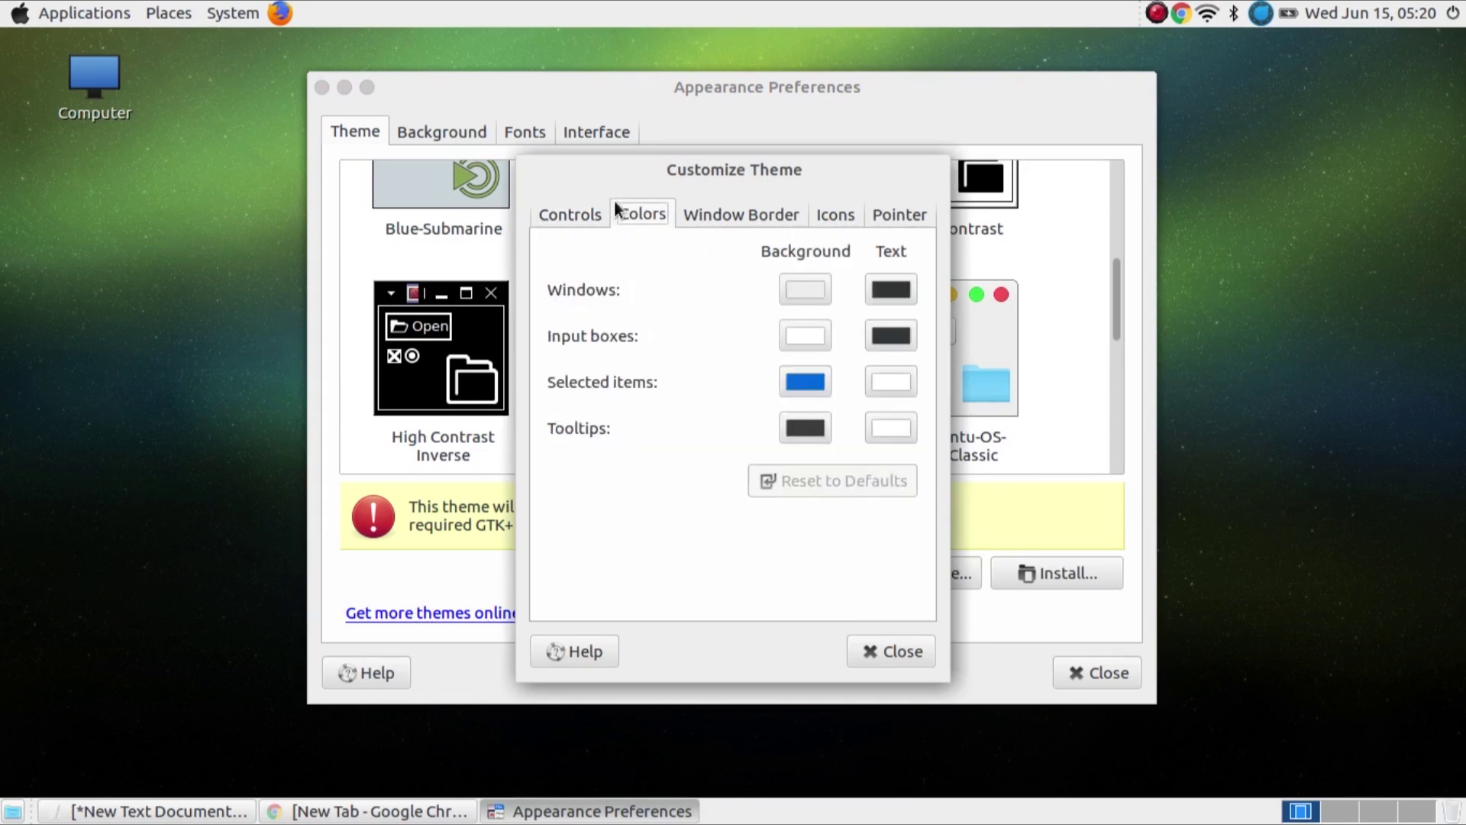
pyautogui.click(745, 216)
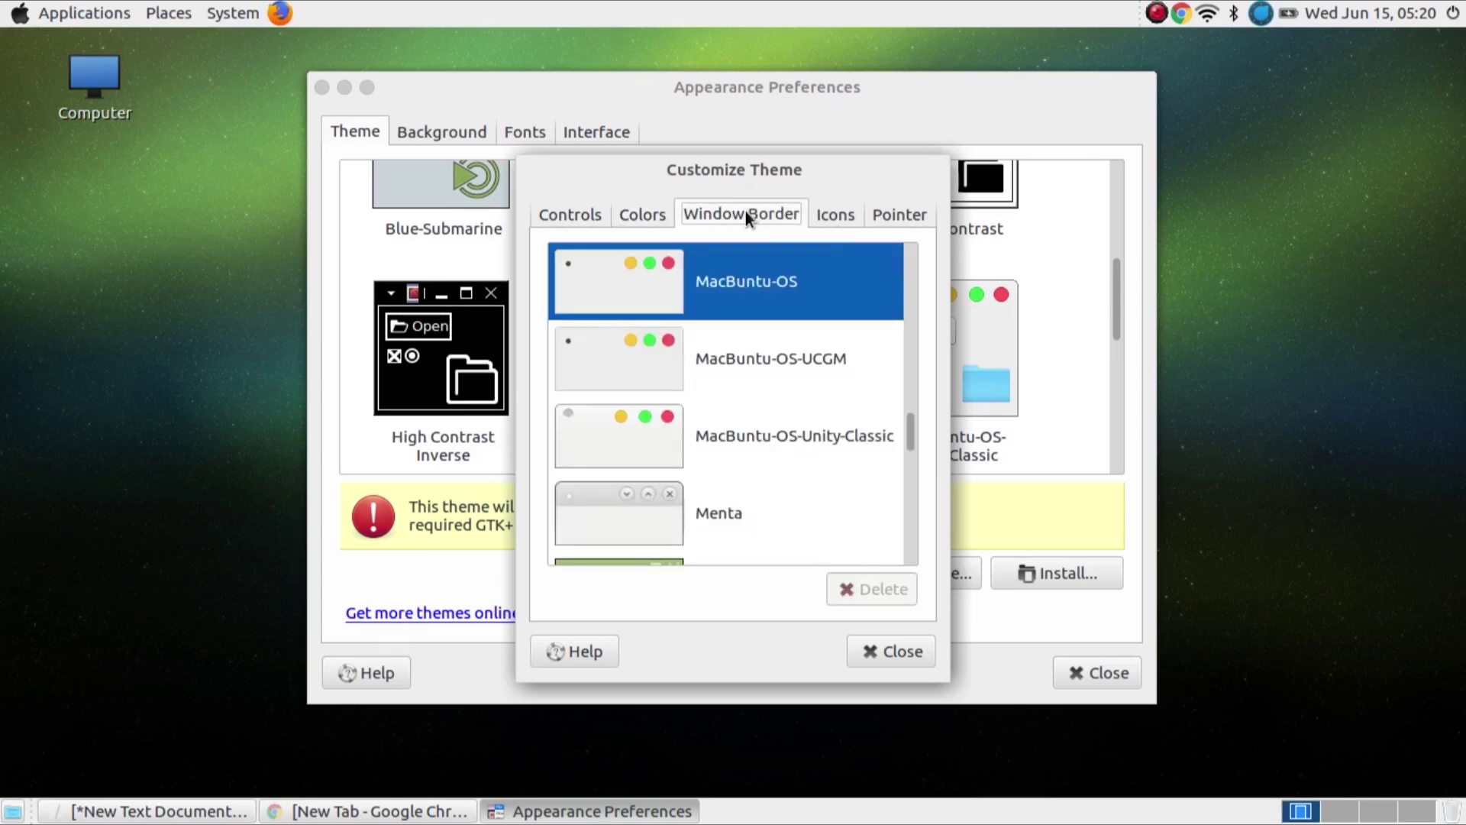
pyautogui.click(772, 371)
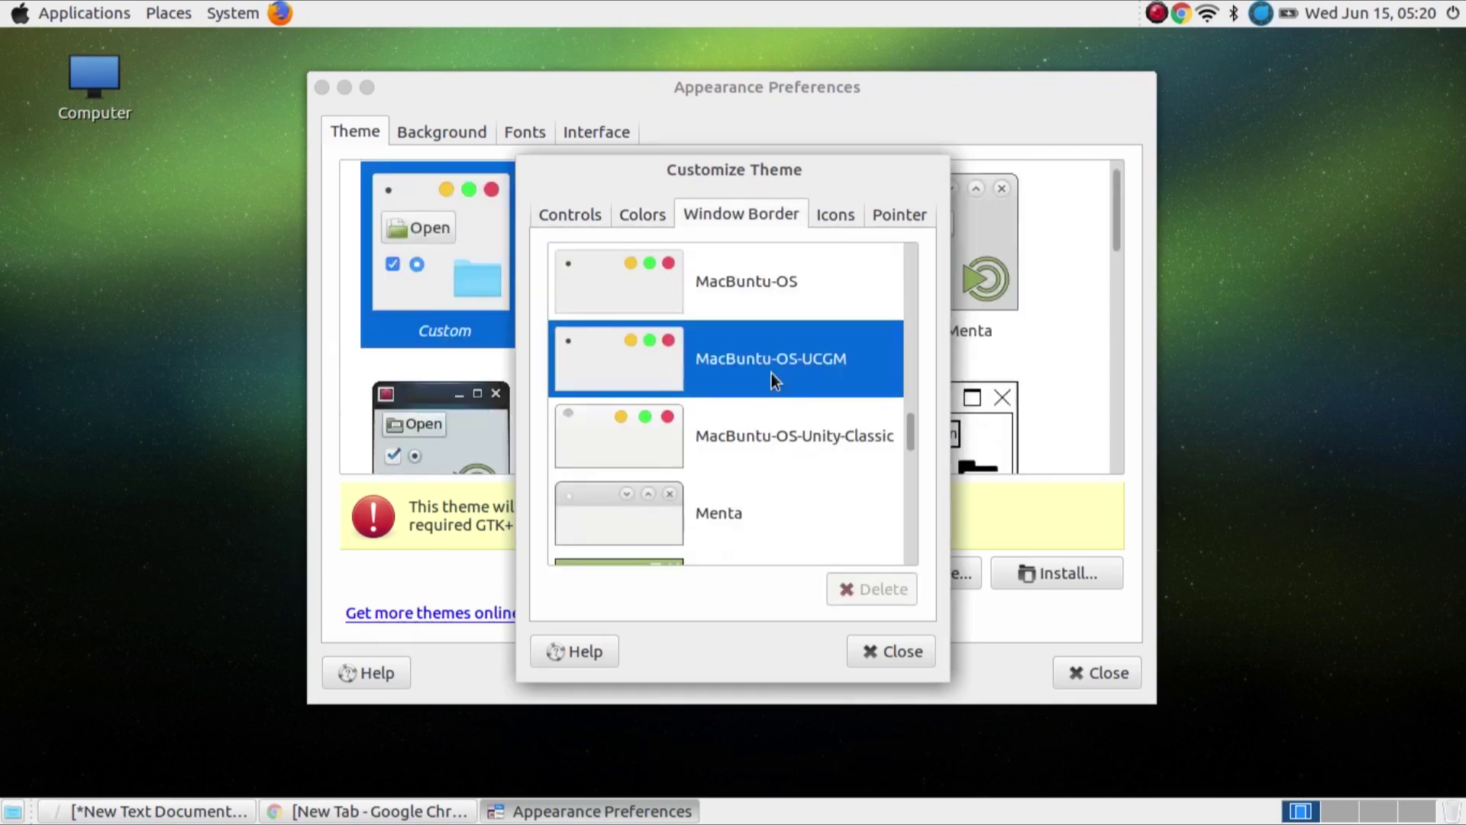
pyautogui.click(760, 432)
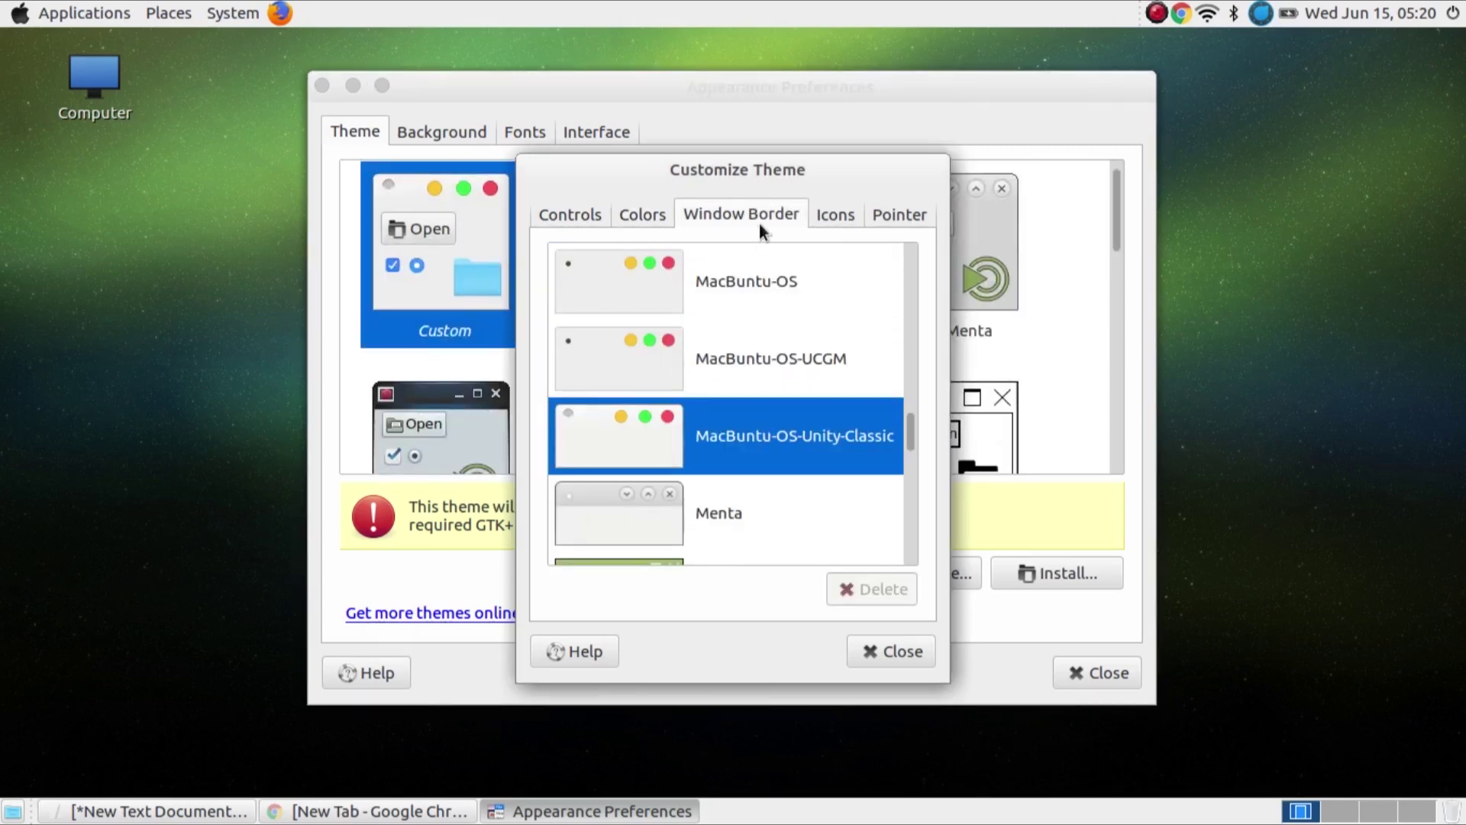
pyautogui.click(745, 270)
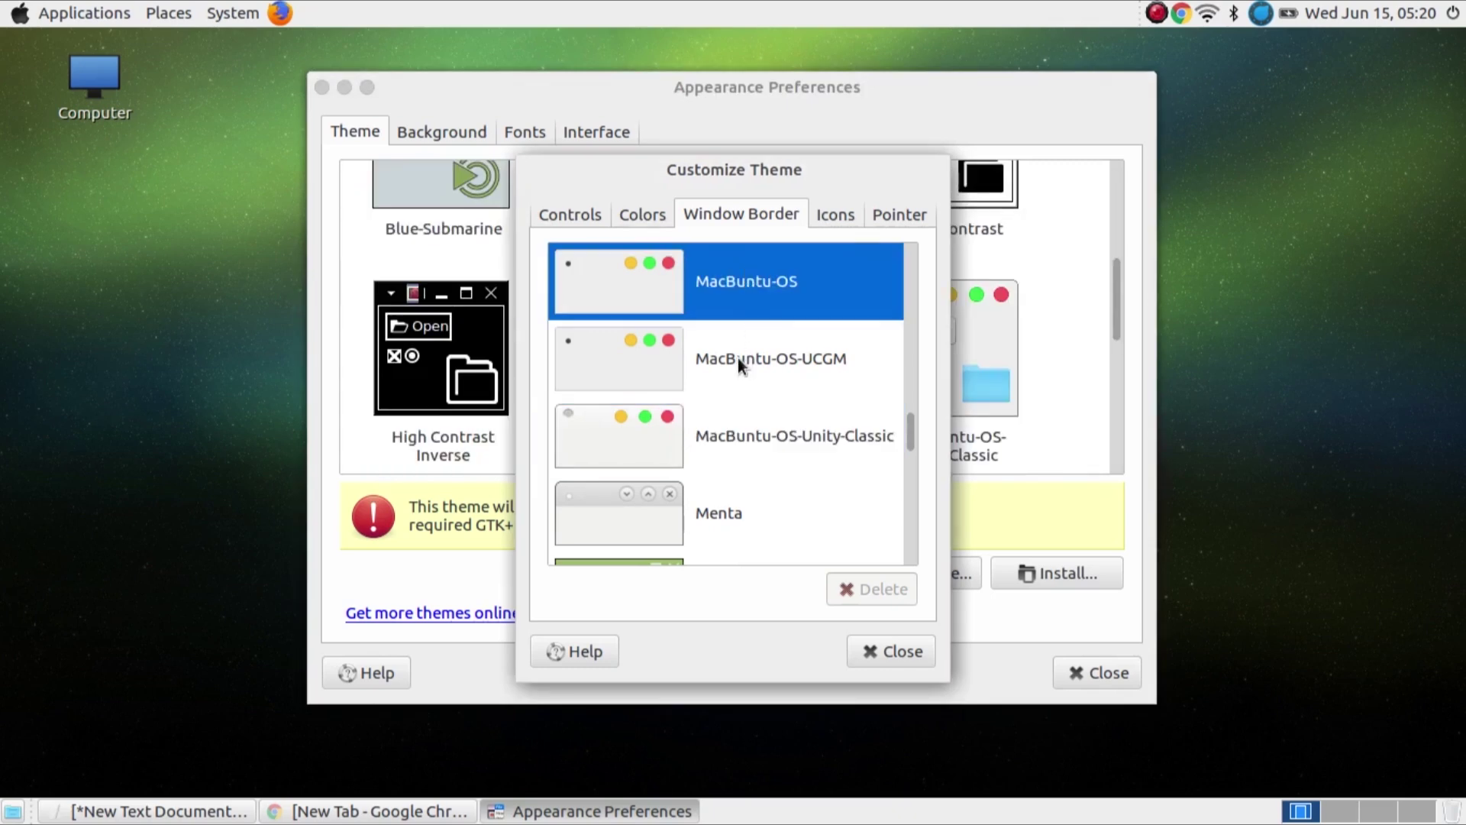
pyautogui.click(738, 358)
pyautogui.click(727, 262)
# Step: Set the icon theme to MacBuntu-OS and view the pointer themes
pyautogui.click(841, 216)
pyautogui.click(649, 334)
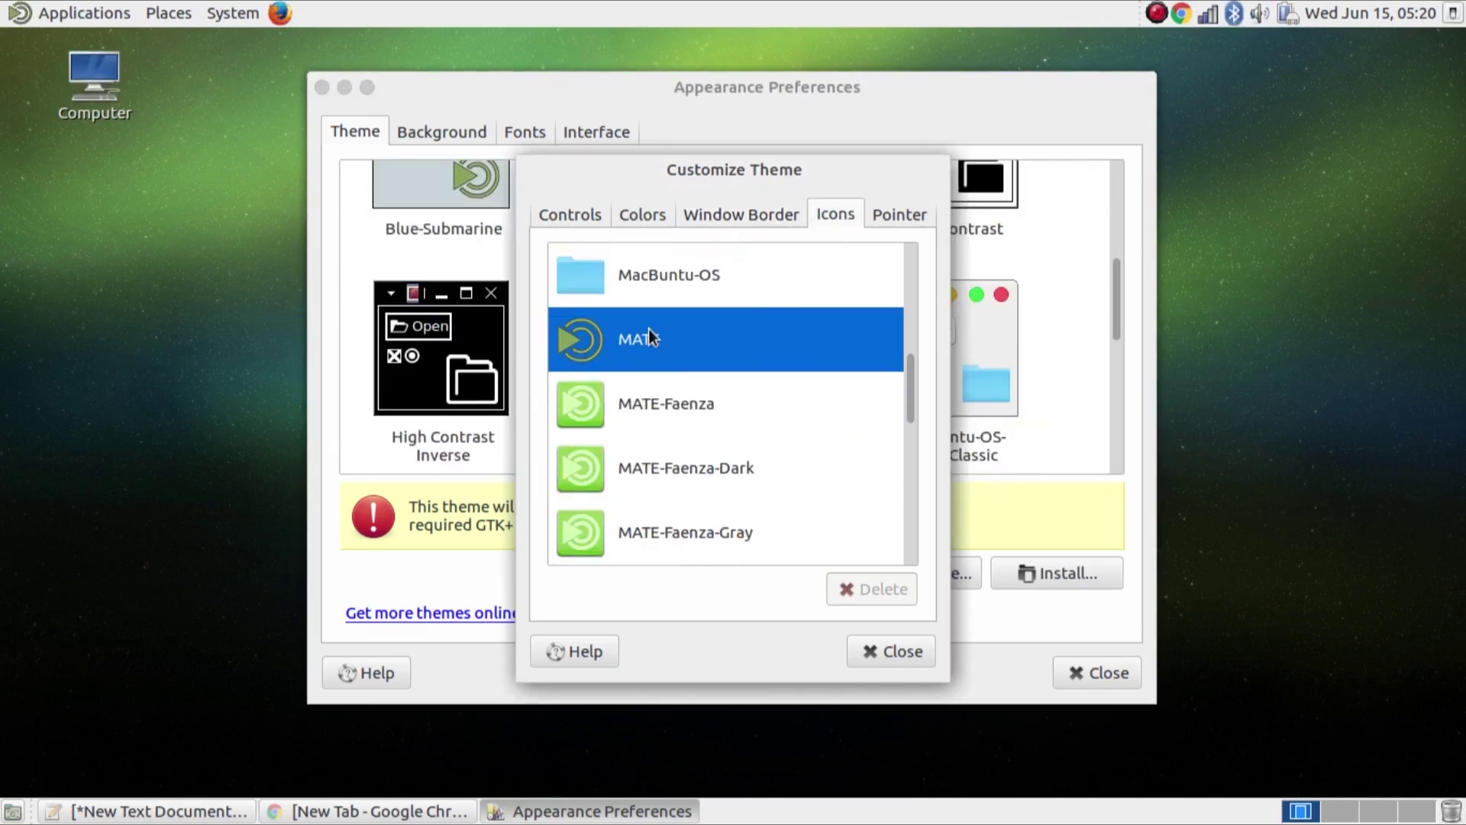
pyautogui.click(655, 290)
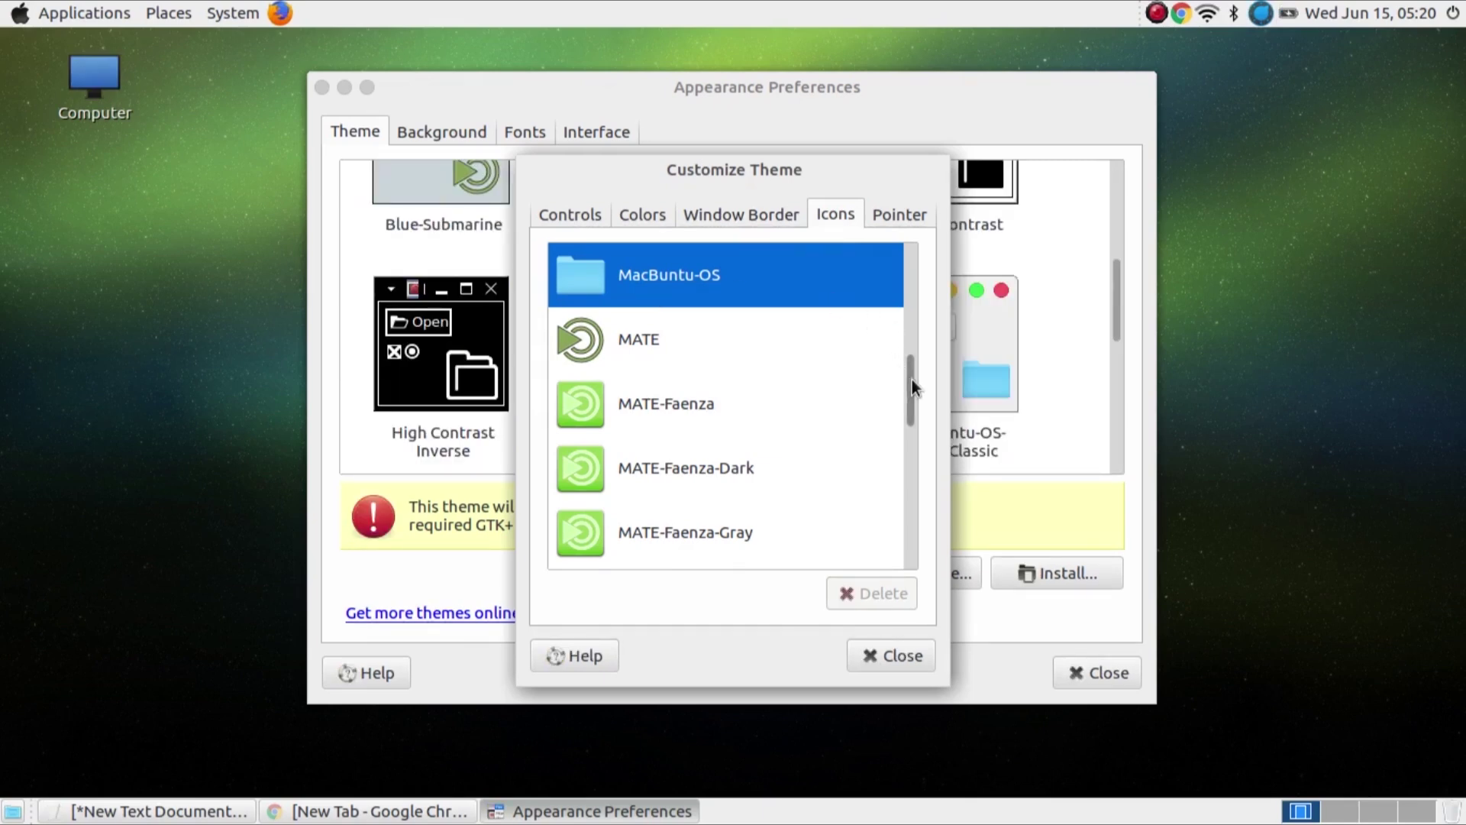
pyautogui.moveTo(912, 388); pyautogui.dragTo(918, 444)
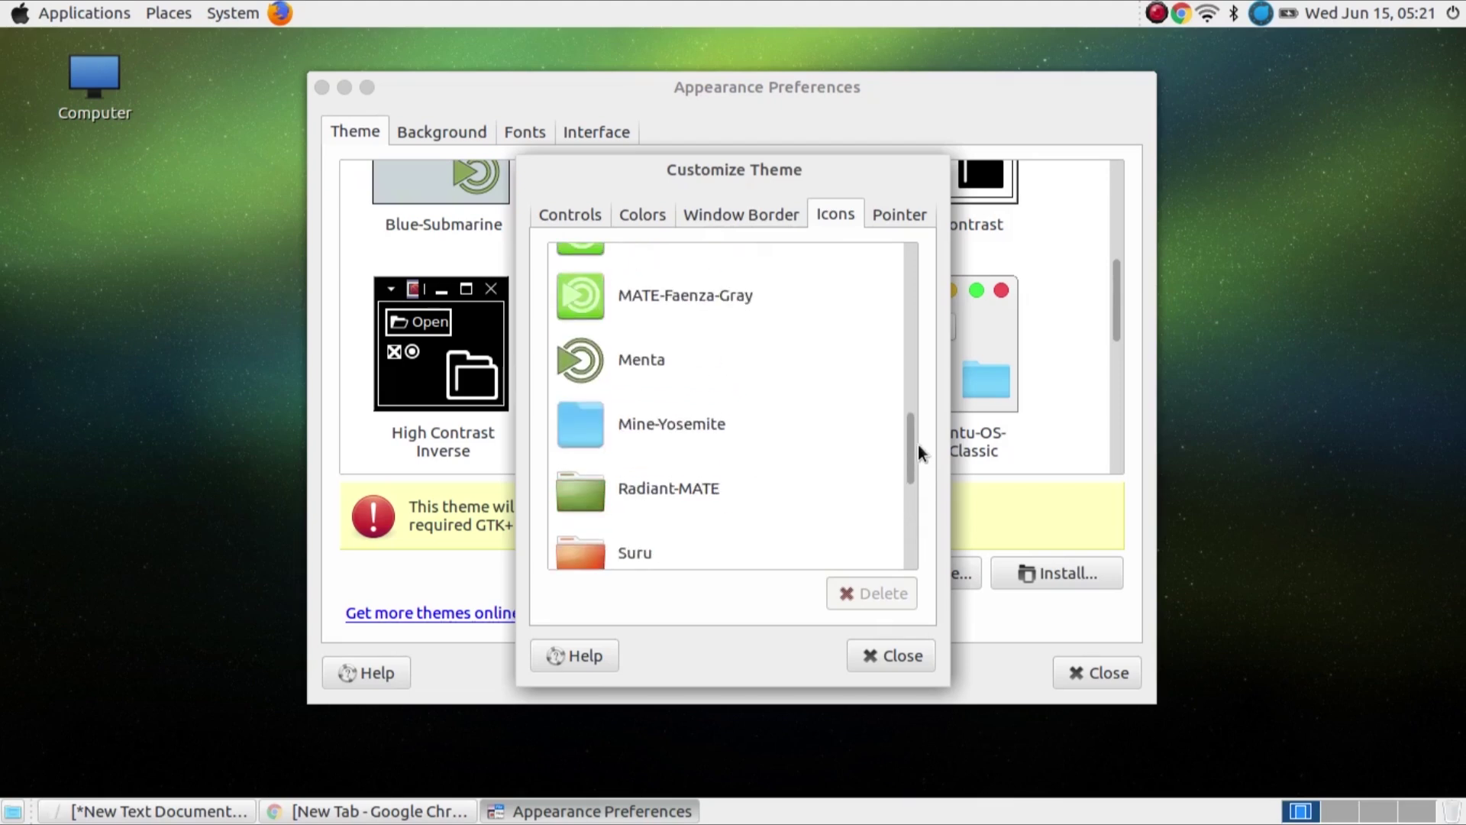
pyautogui.click(895, 213)
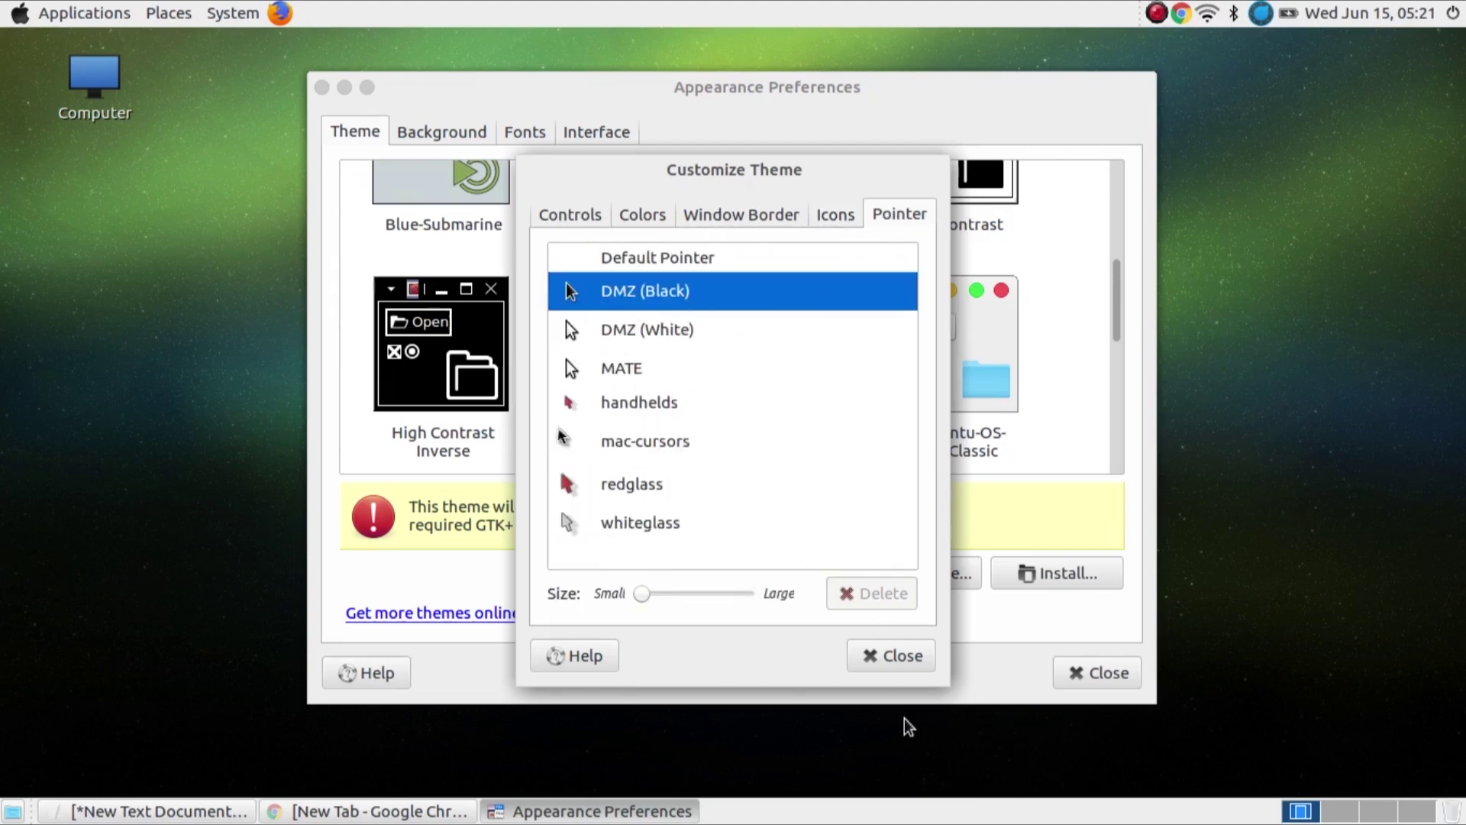
# Step: Close Customize Theme and Appearance Preferences
pyautogui.click(874, 658)
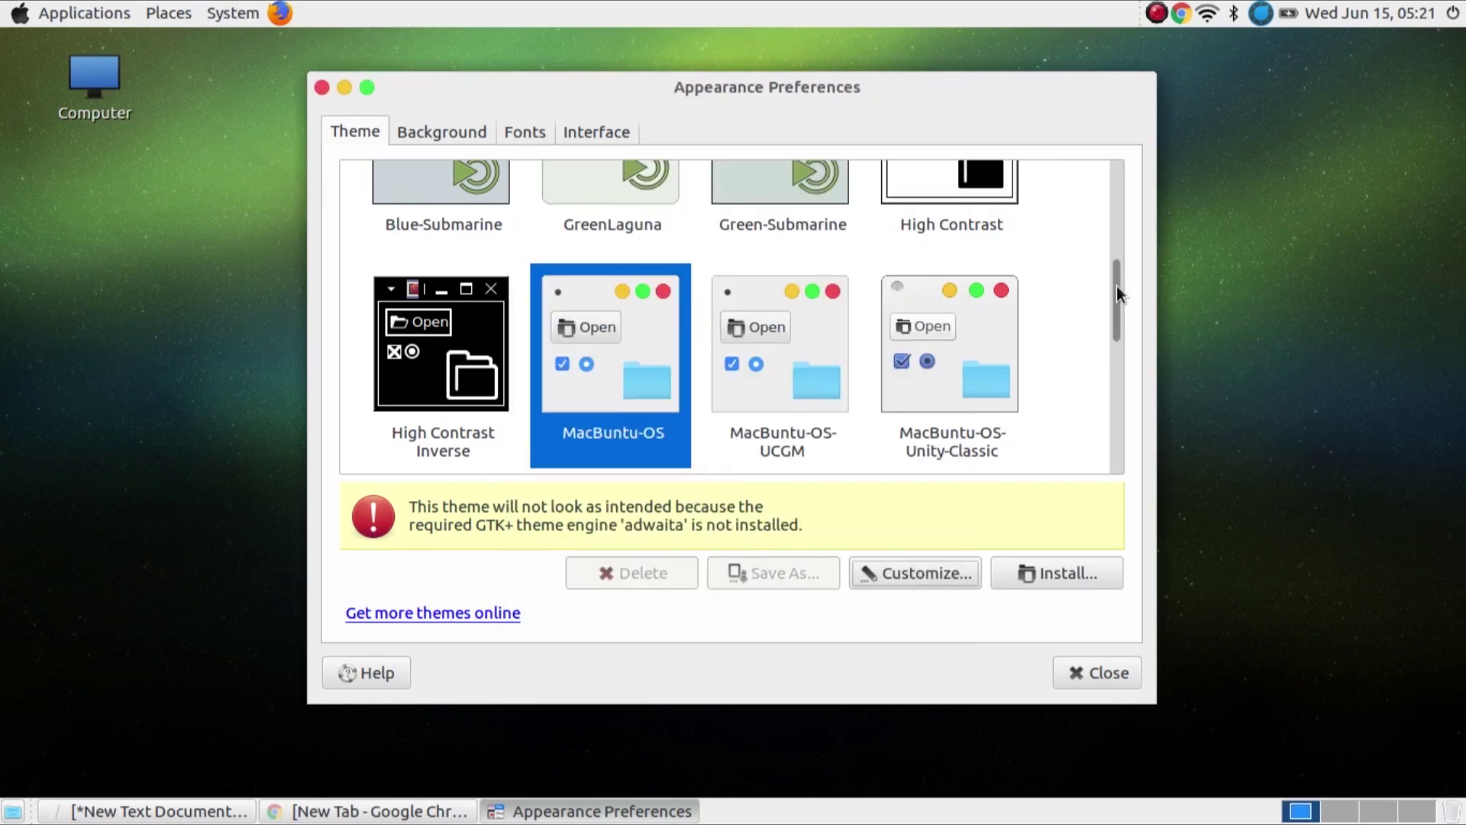
pyautogui.moveTo(1117, 285); pyautogui.dragTo(1117, 235)
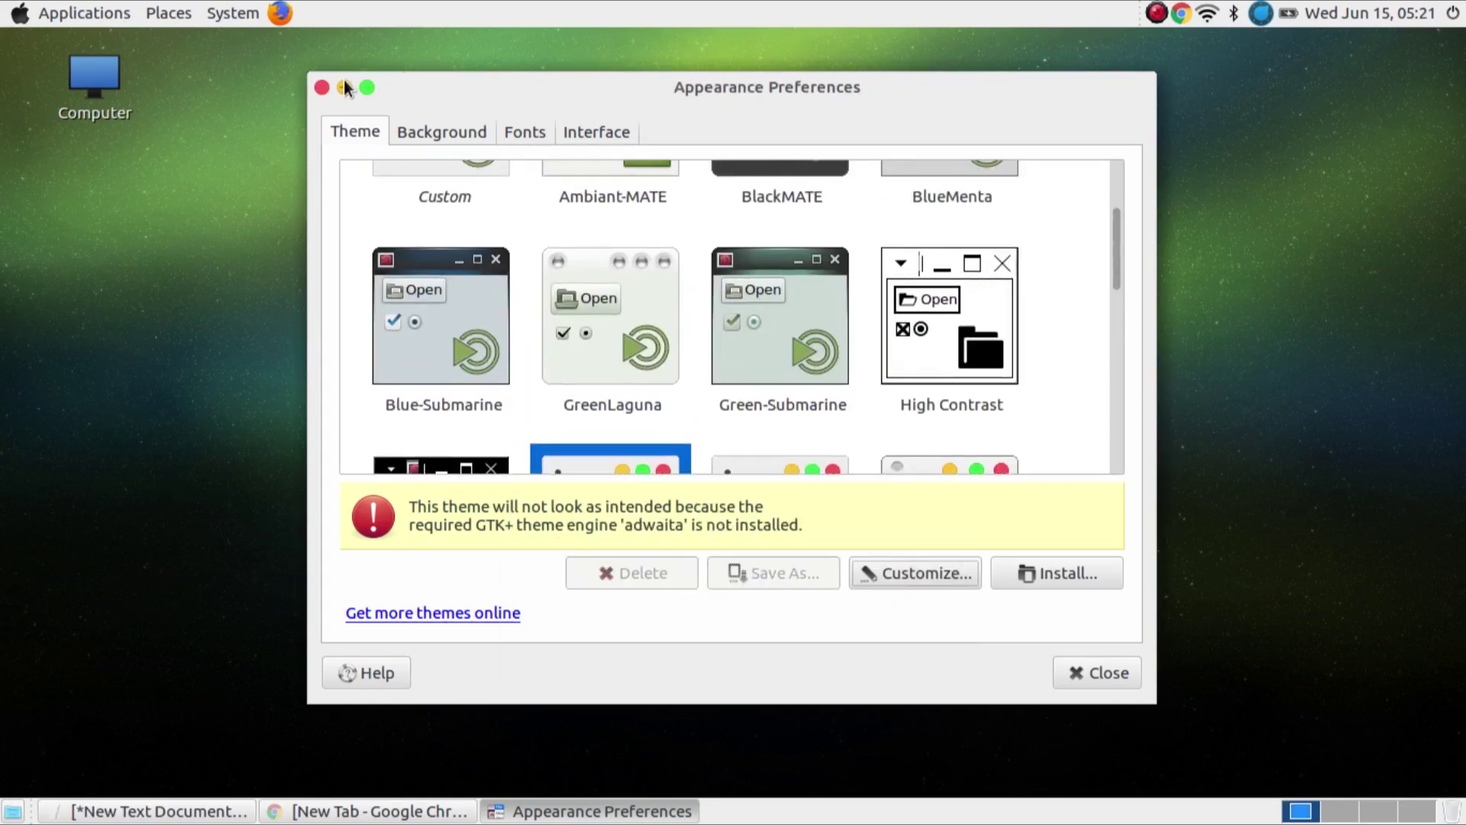
pyautogui.click(321, 89)
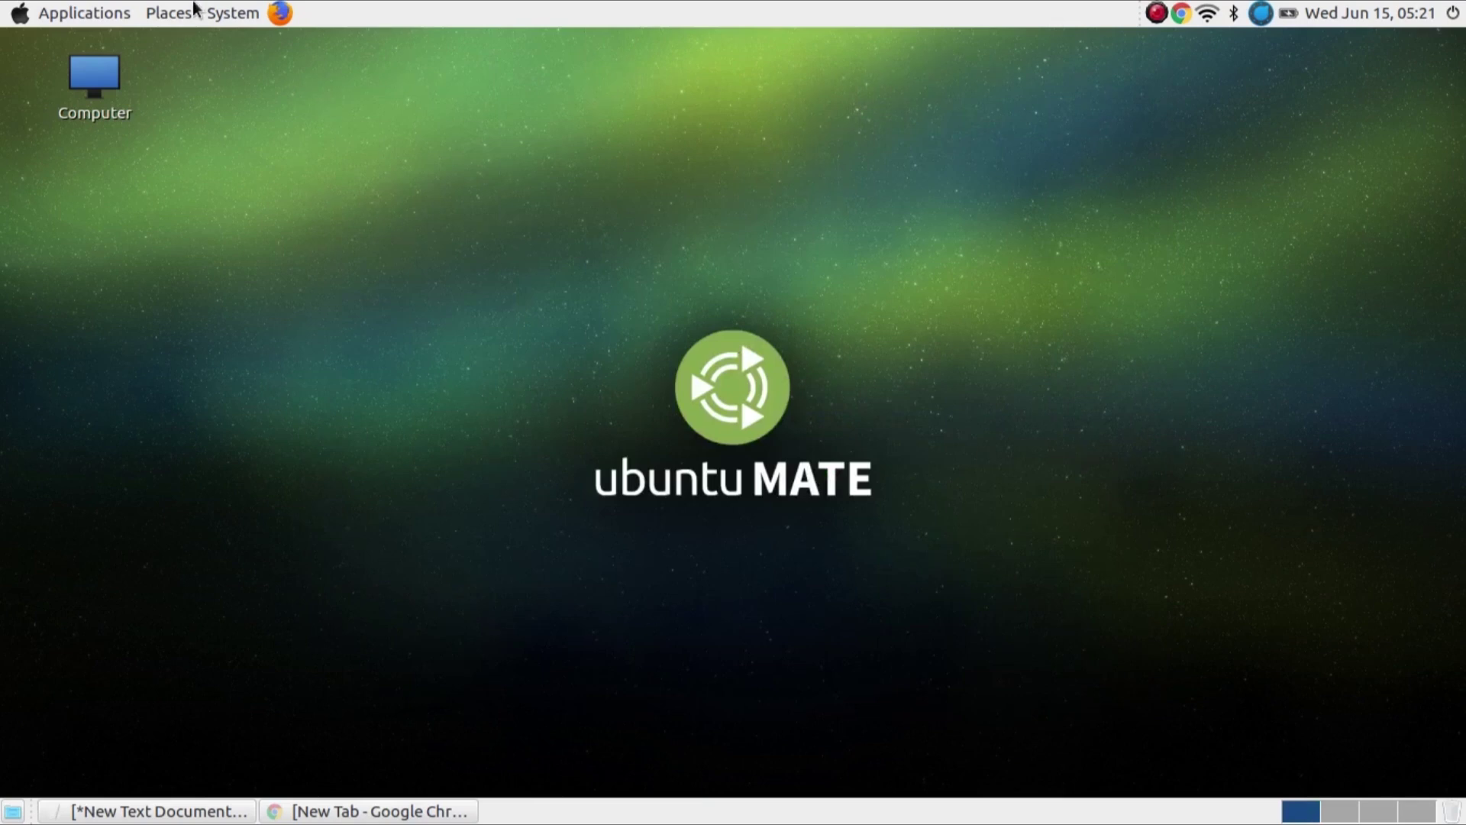
# Step: In MATE Tweak, set window control placement to Contemporary (Left) and close it
pyautogui.click(231, 13)
pyautogui.moveTo(560, 135)
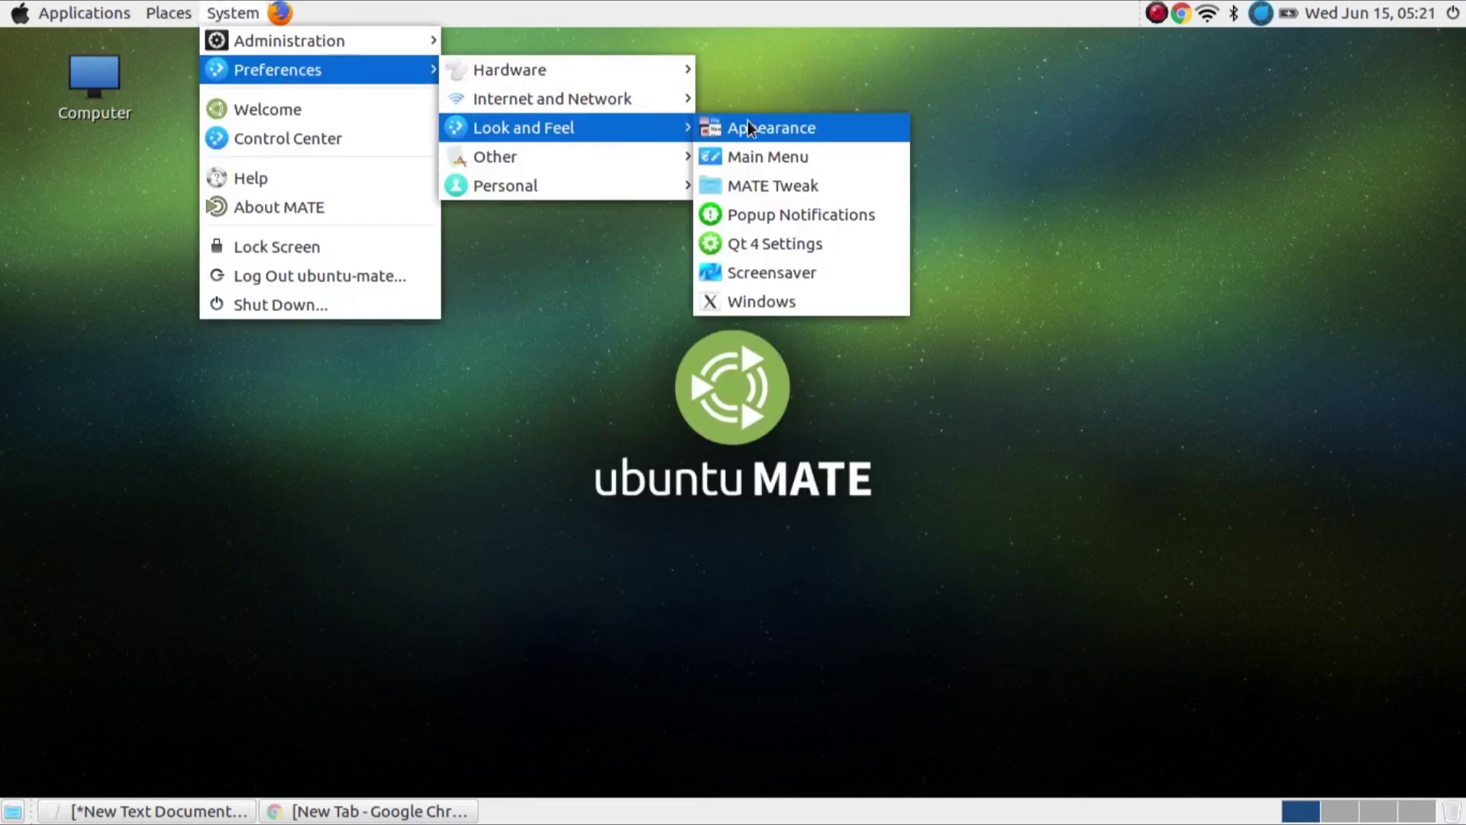
pyautogui.click(827, 191)
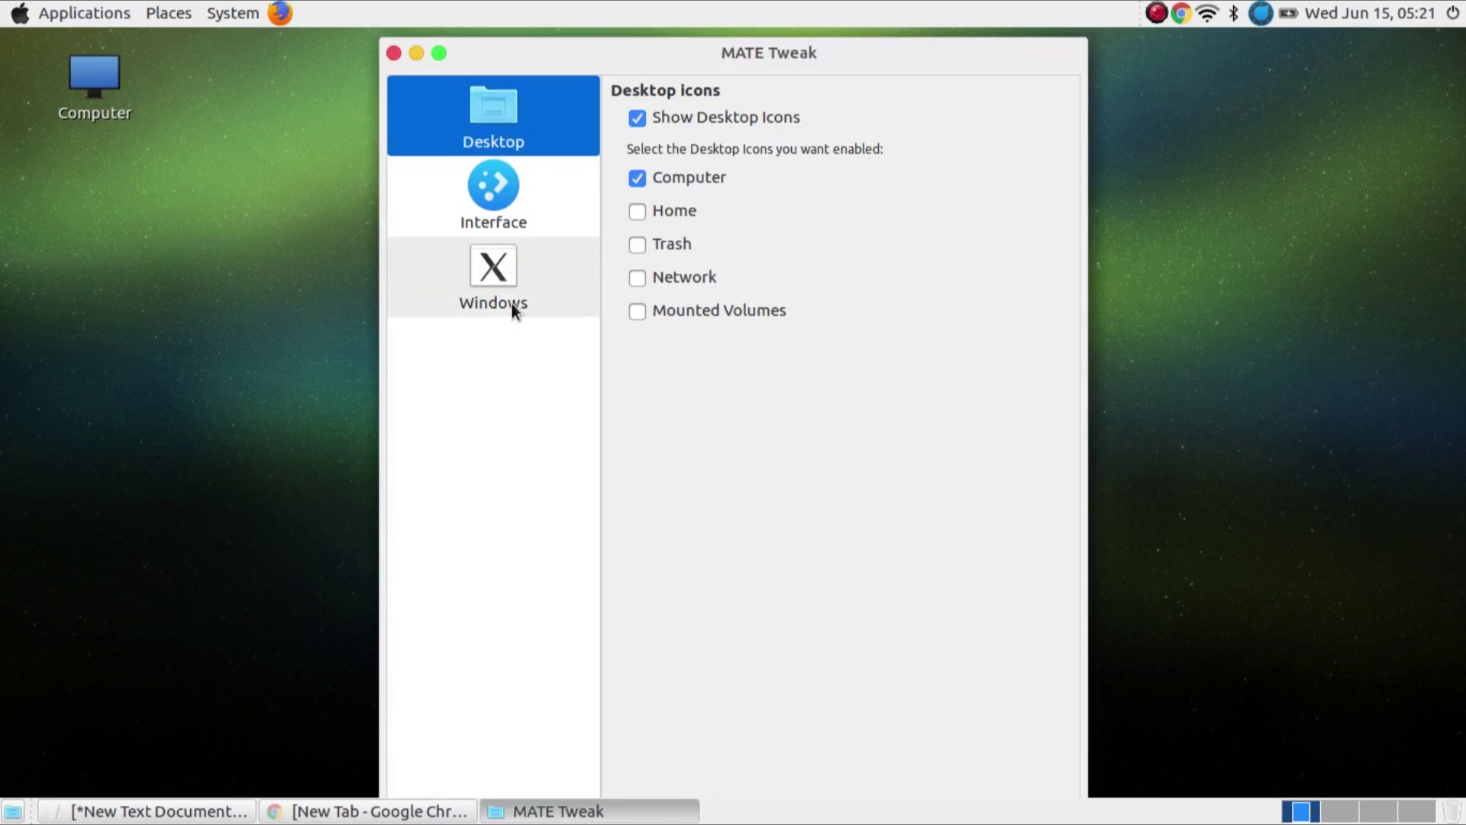
pyautogui.click(510, 272)
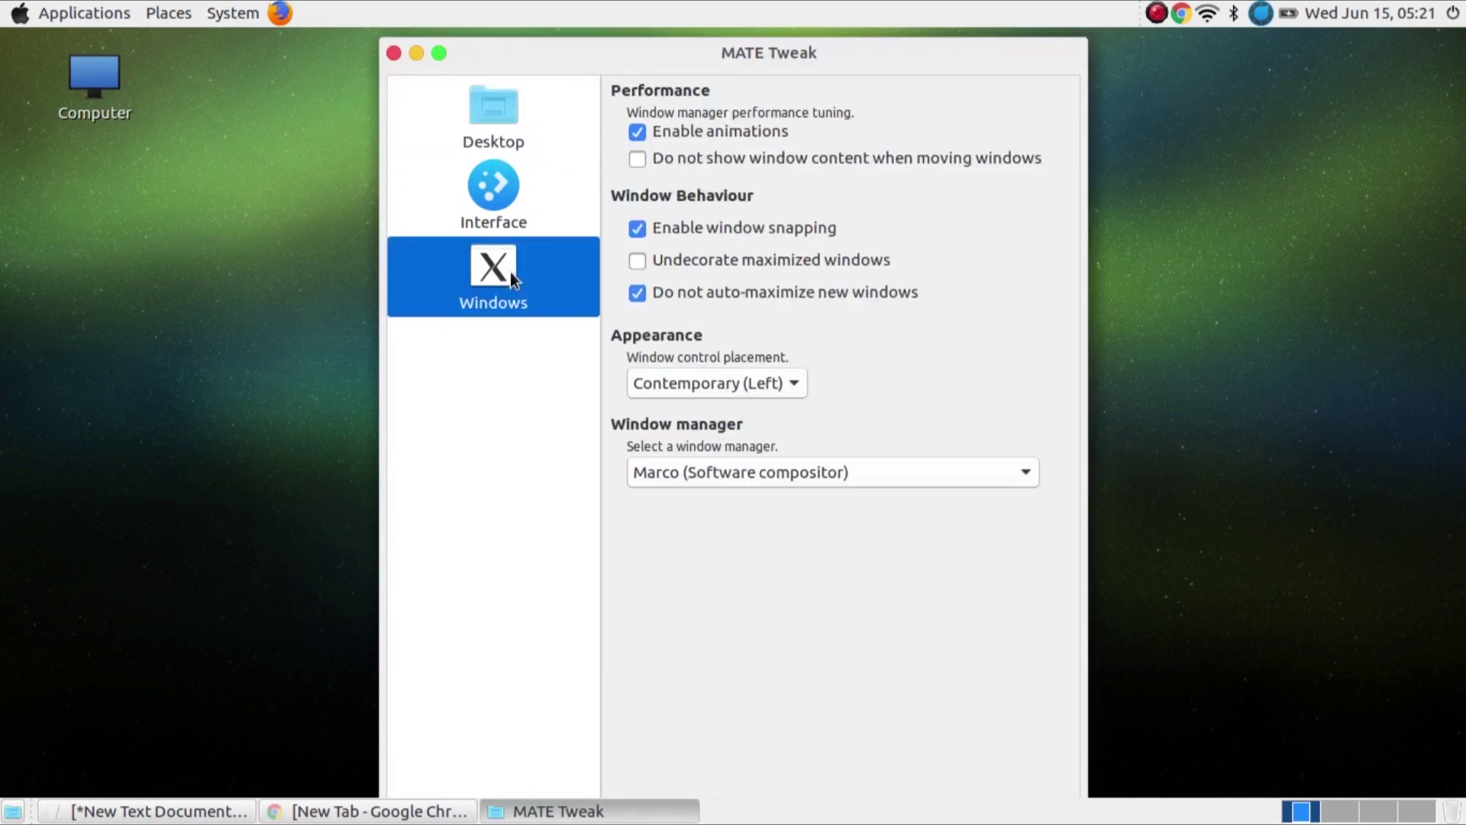
pyautogui.click(727, 381)
pyautogui.click(728, 350)
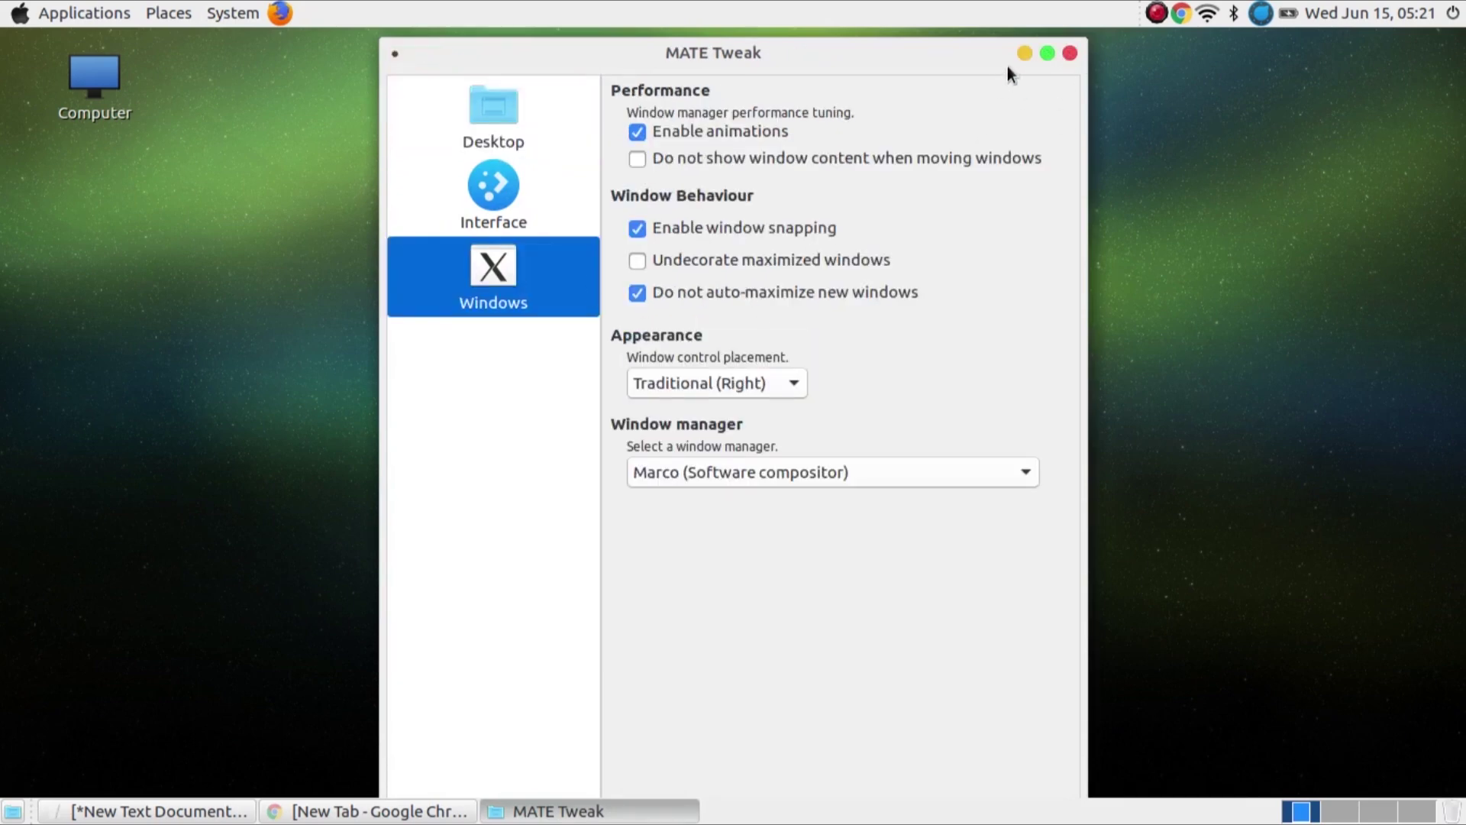
pyautogui.click(743, 376)
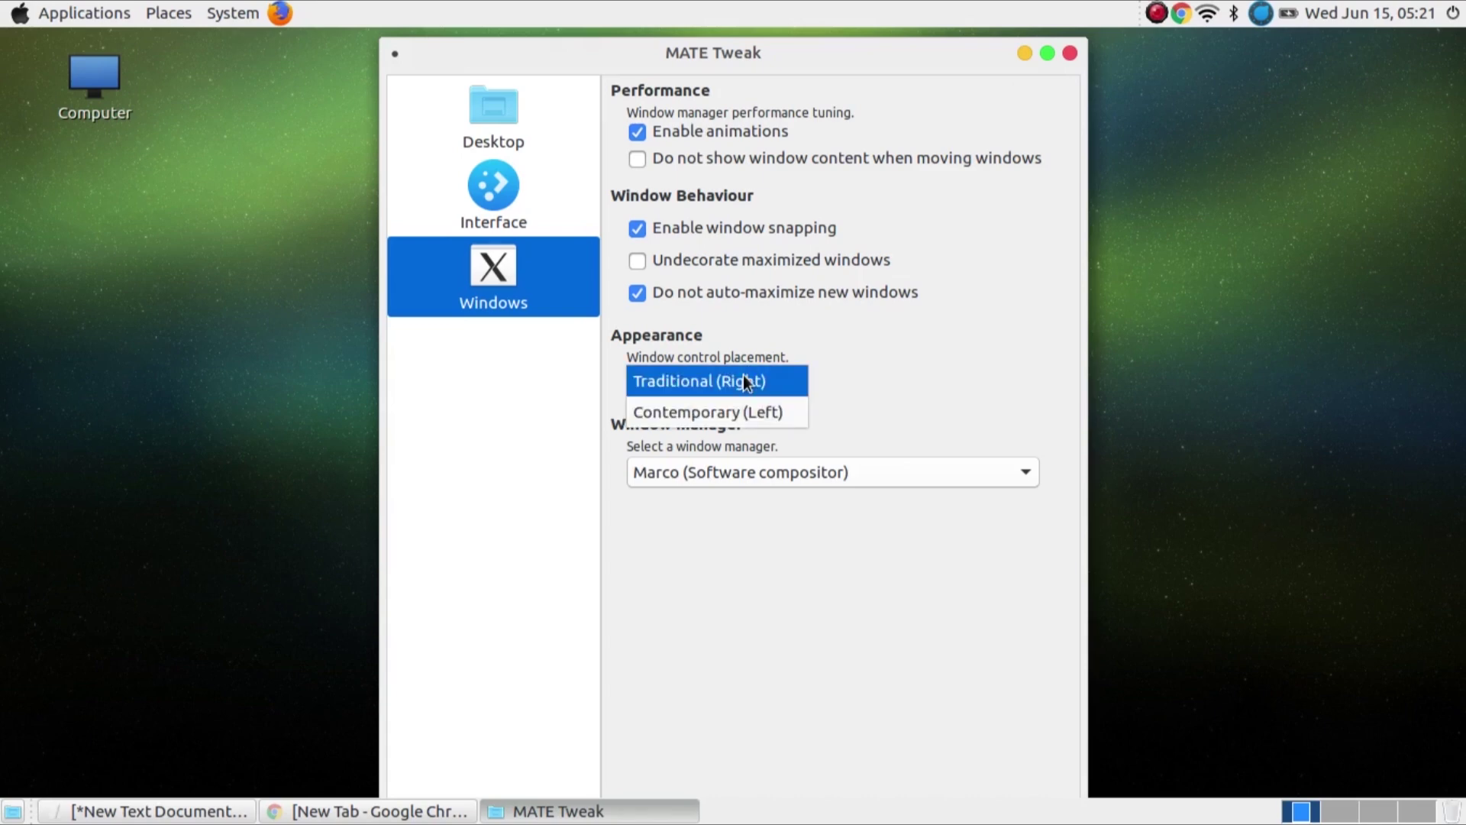
pyautogui.click(723, 411)
pyautogui.click(393, 53)
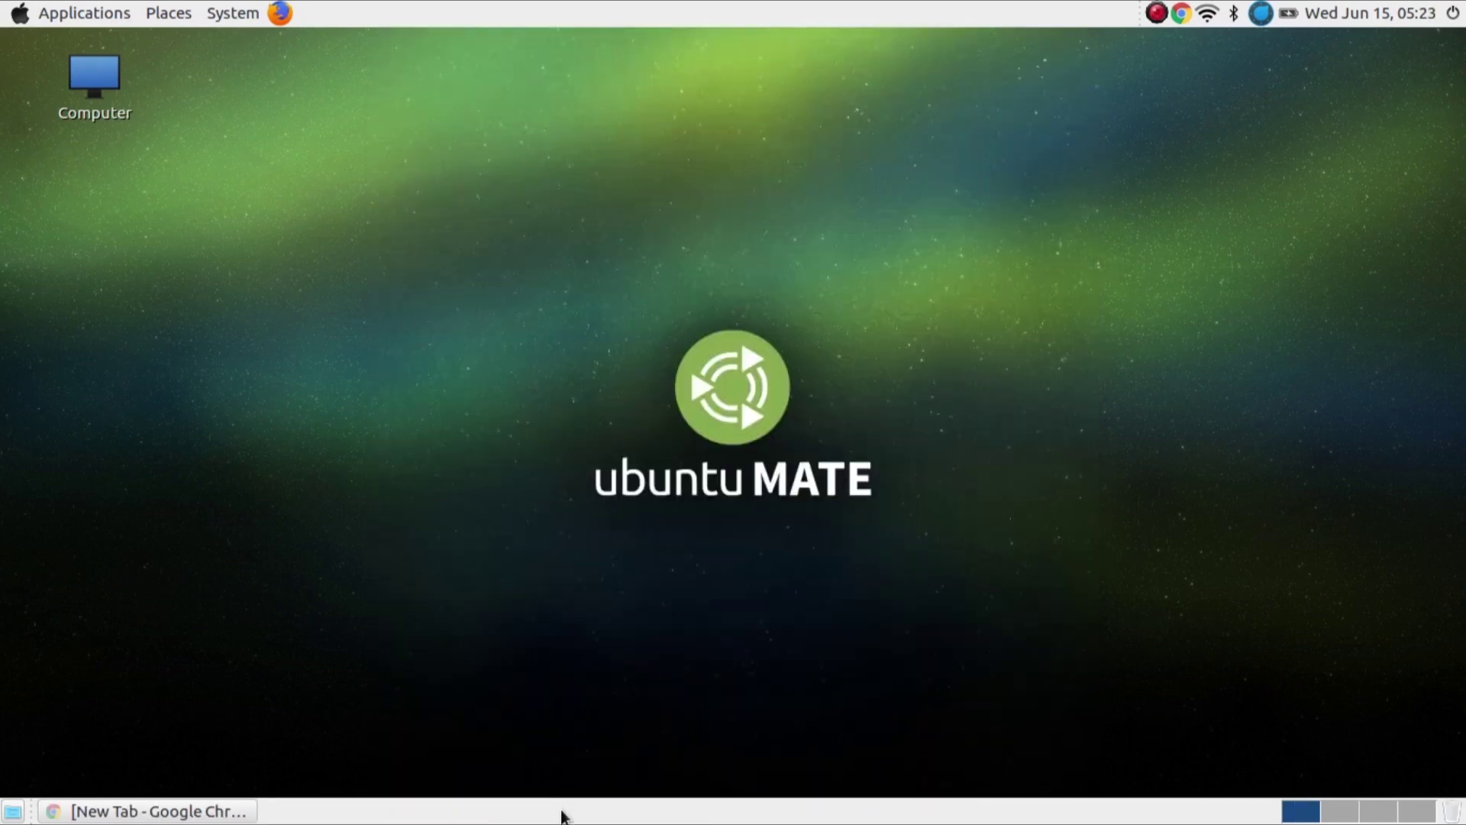
# Step: Delete the bottom panel and confirm
pyautogui.rightClick(562, 816)
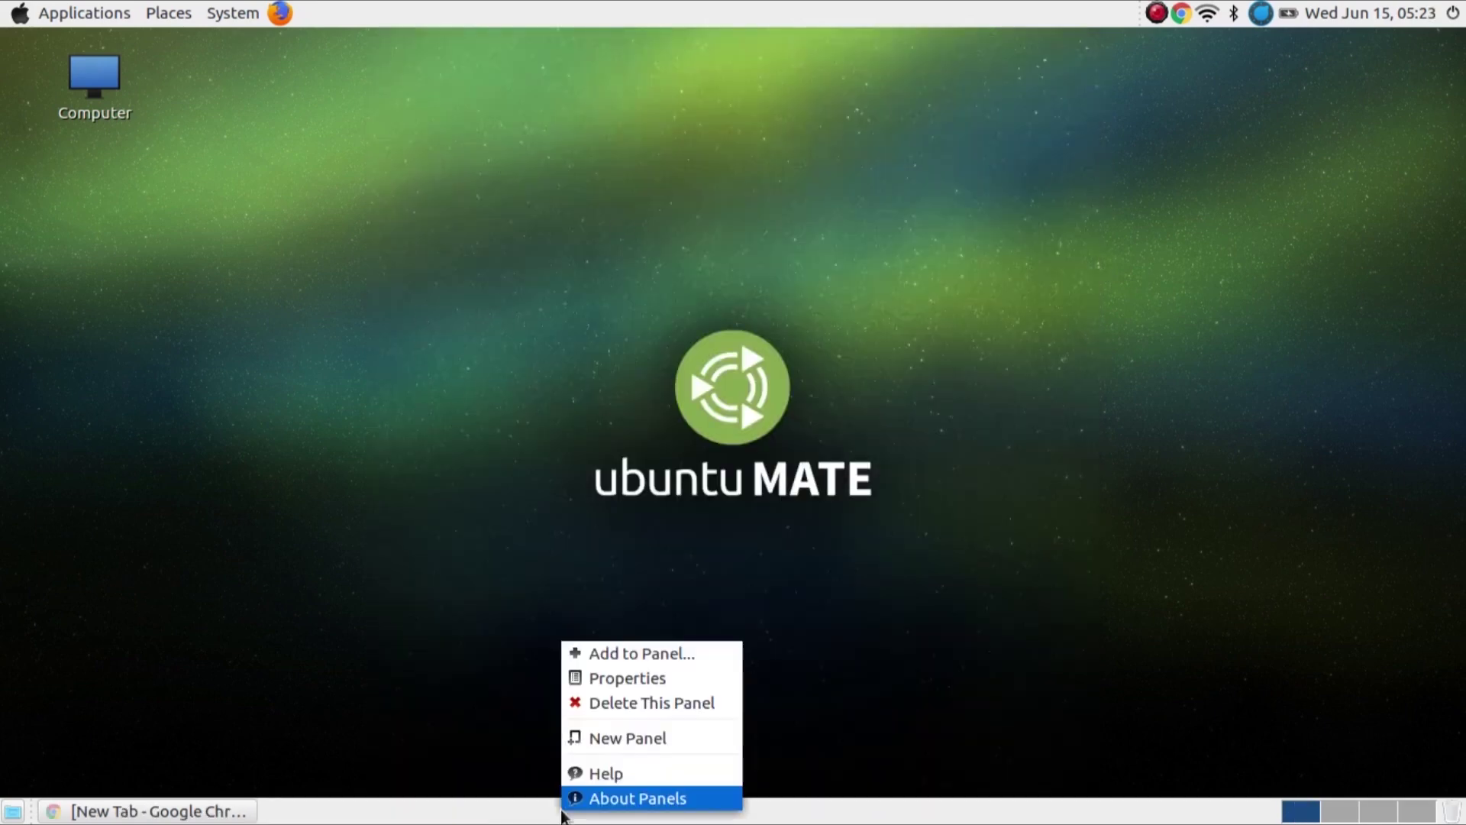
pyautogui.click(655, 701)
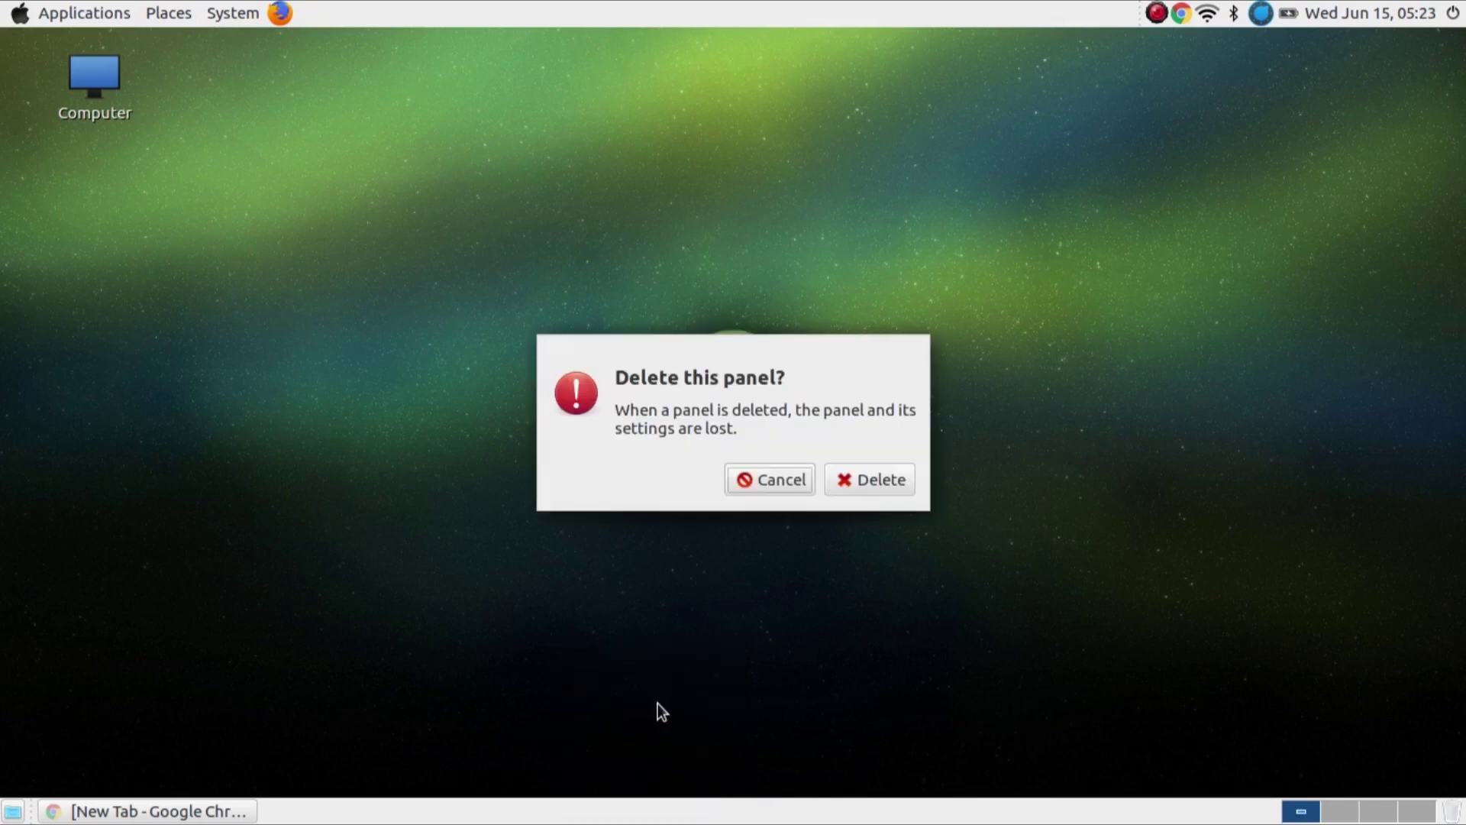
pyautogui.click(857, 480)
# Step: Launch Plank from Applications > Accessories and open Firefox from the dock
pyautogui.click(94, 9)
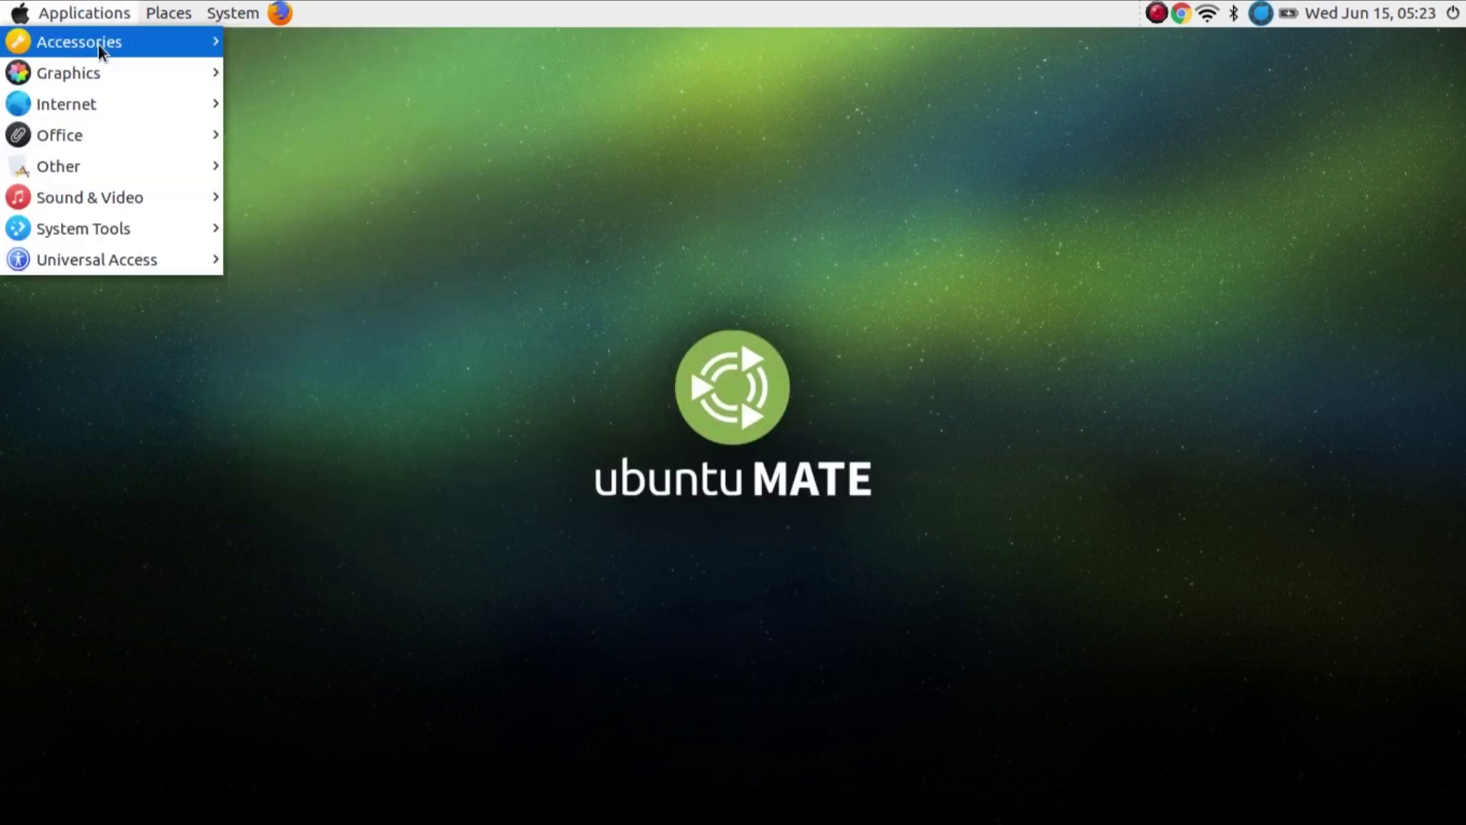
pyautogui.moveTo(99, 44)
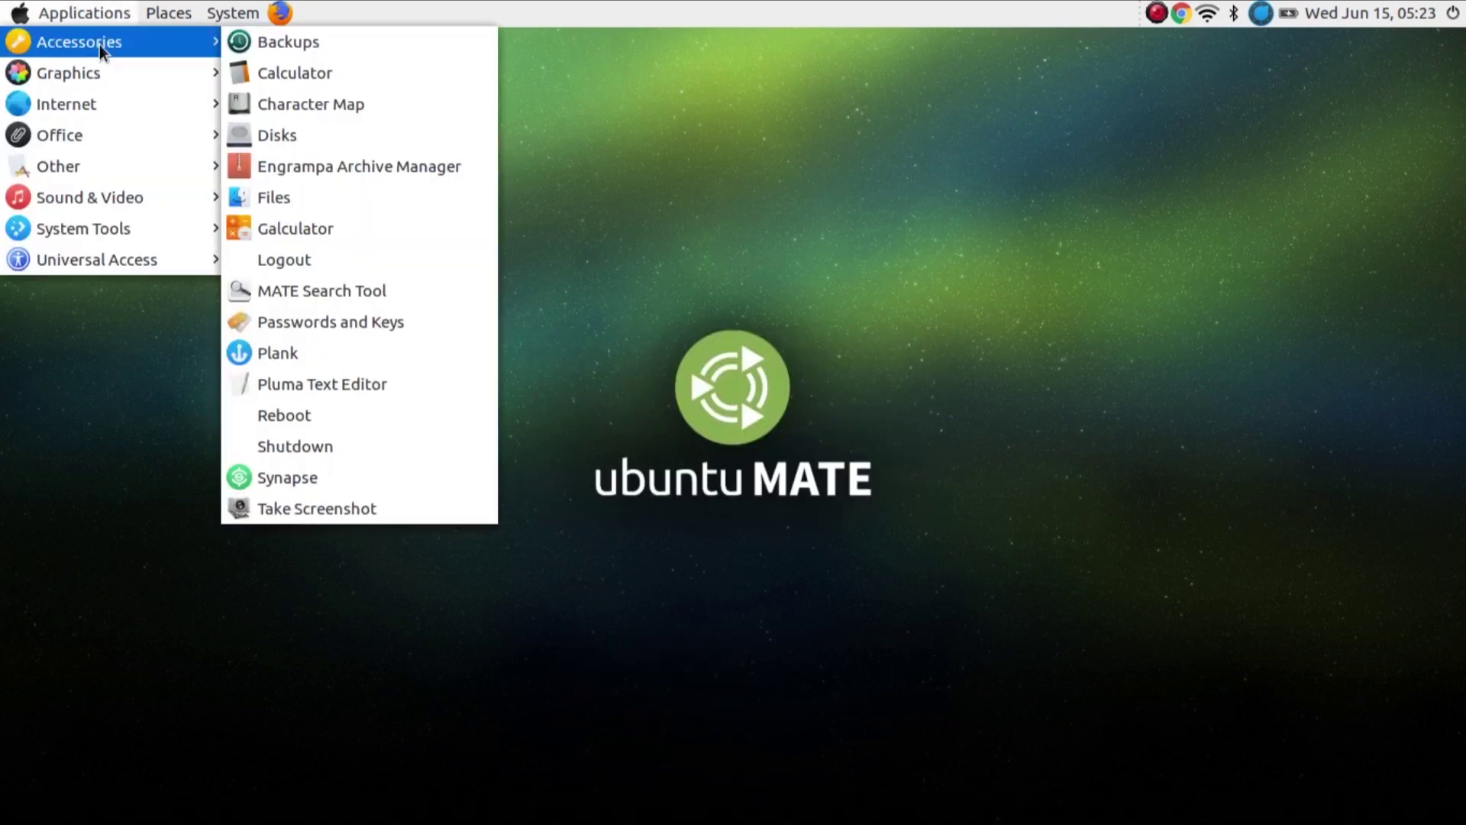
pyautogui.click(281, 353)
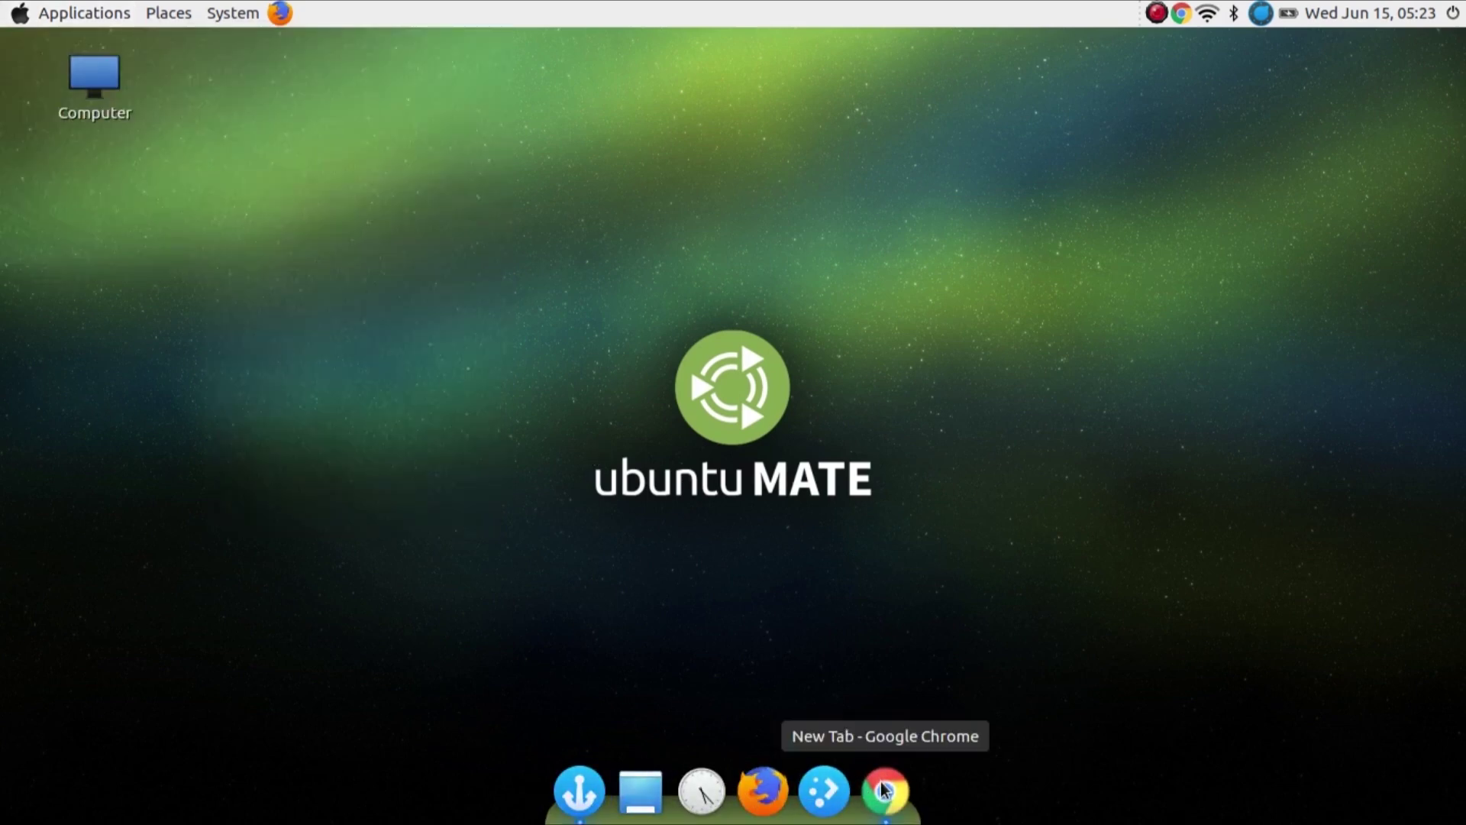
pyautogui.click(764, 790)
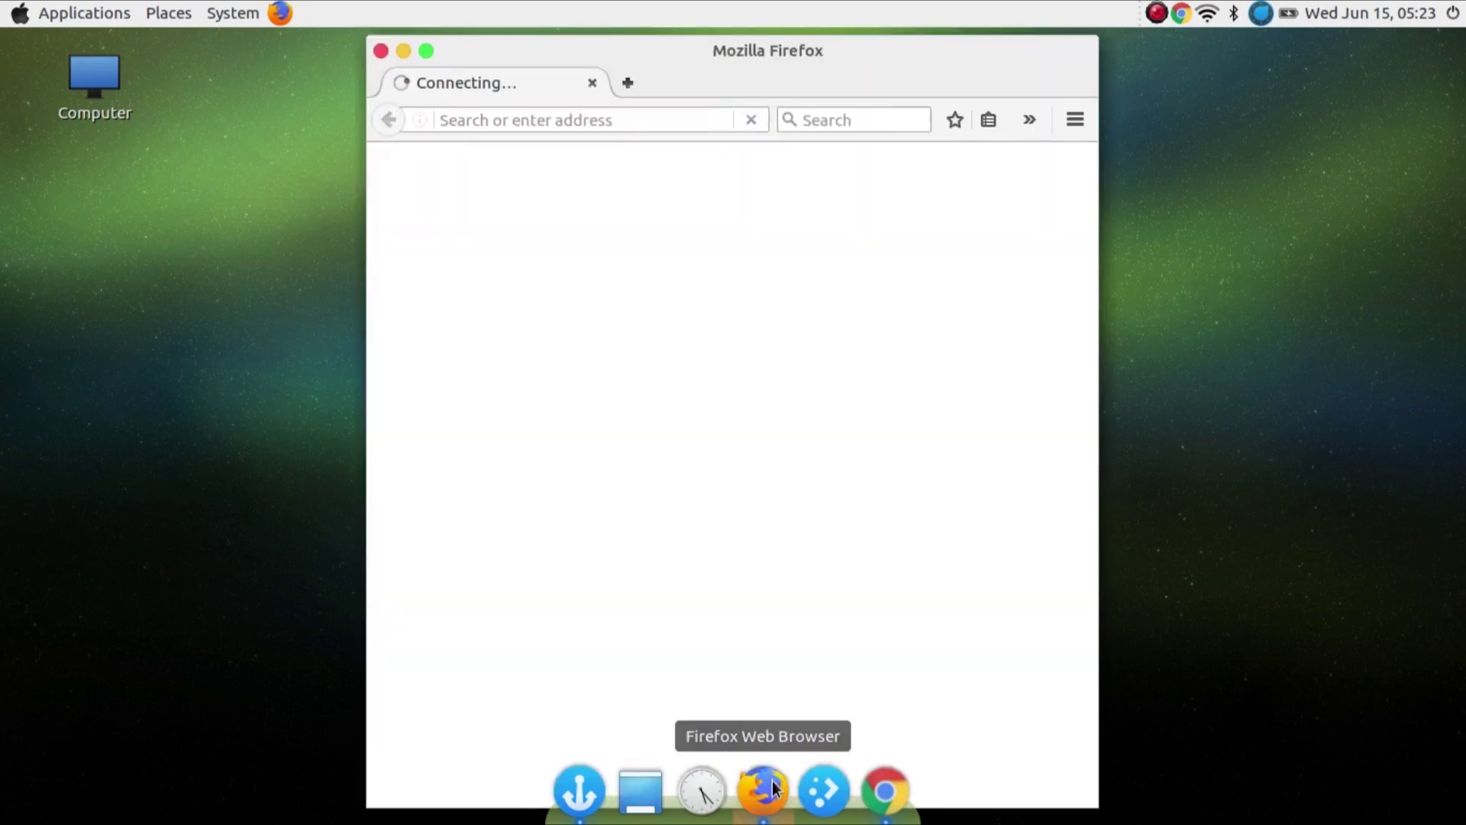
pyautogui.doubleClick(814, 44)
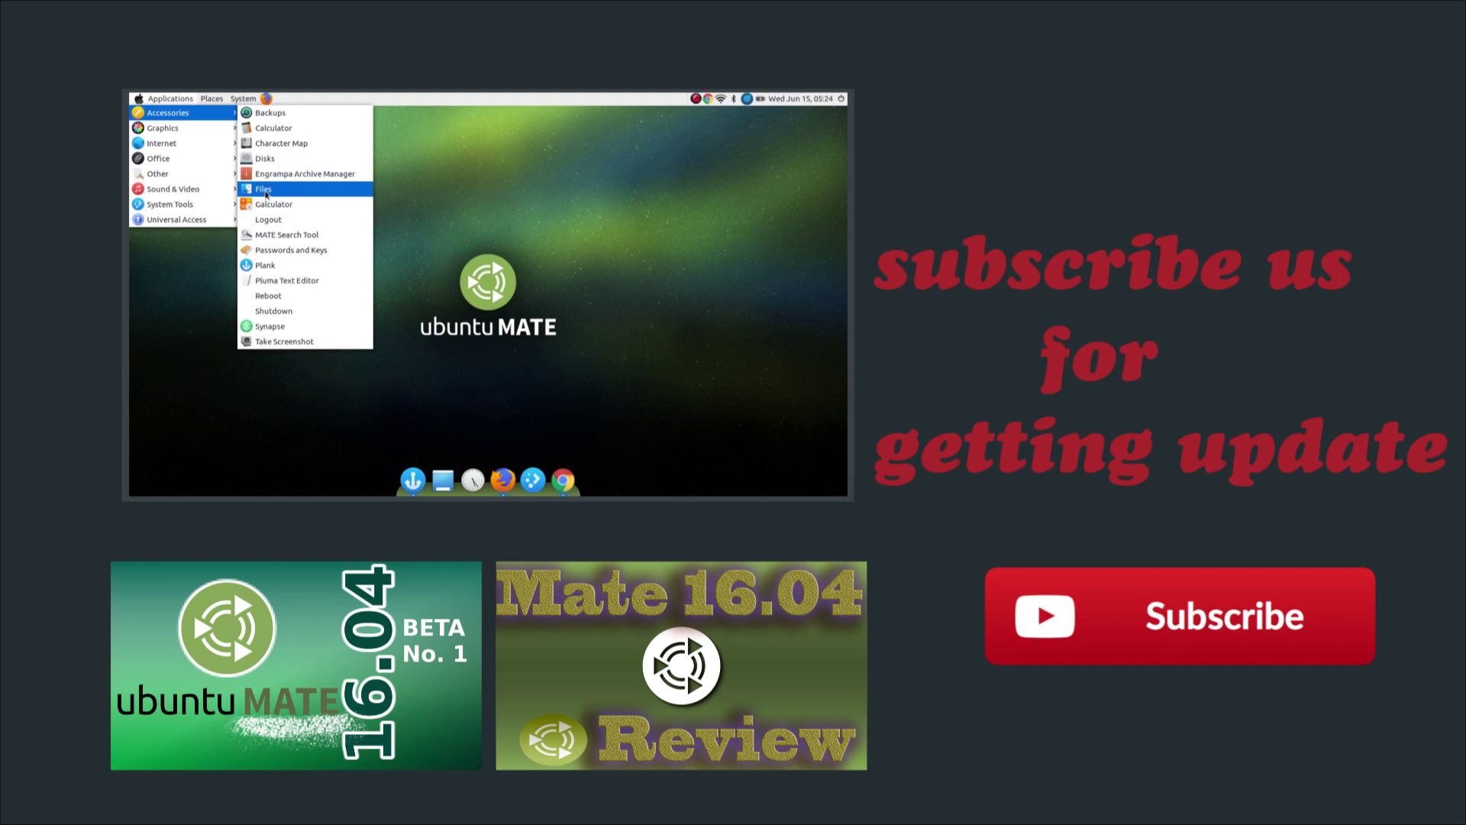
# Step: Launch Files, pin it to the Plank dock, and minimize its Home window
pyautogui.click(264, 190)
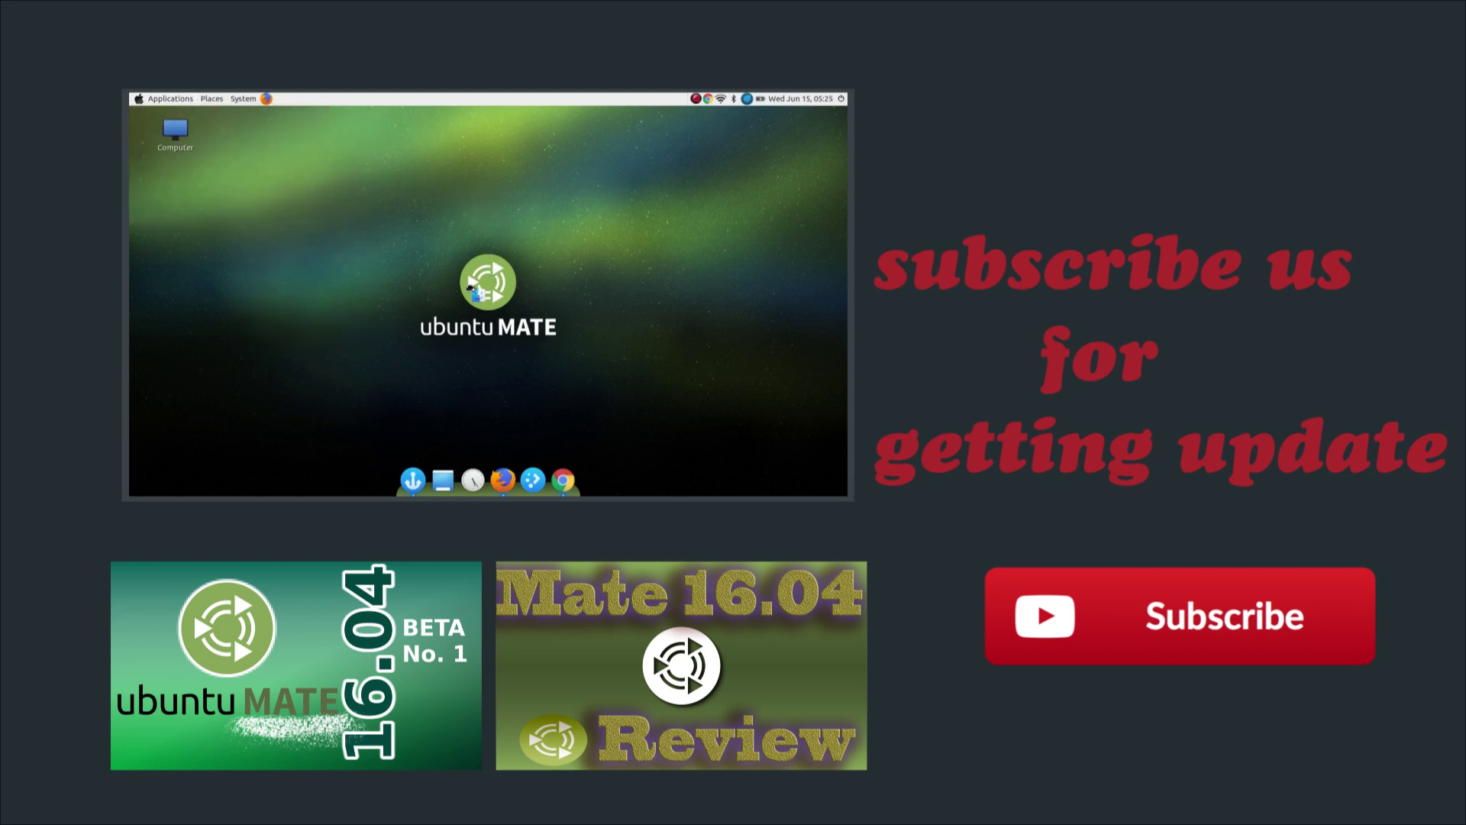
pyautogui.moveTo(472, 289); pyautogui.dragTo(486, 479)
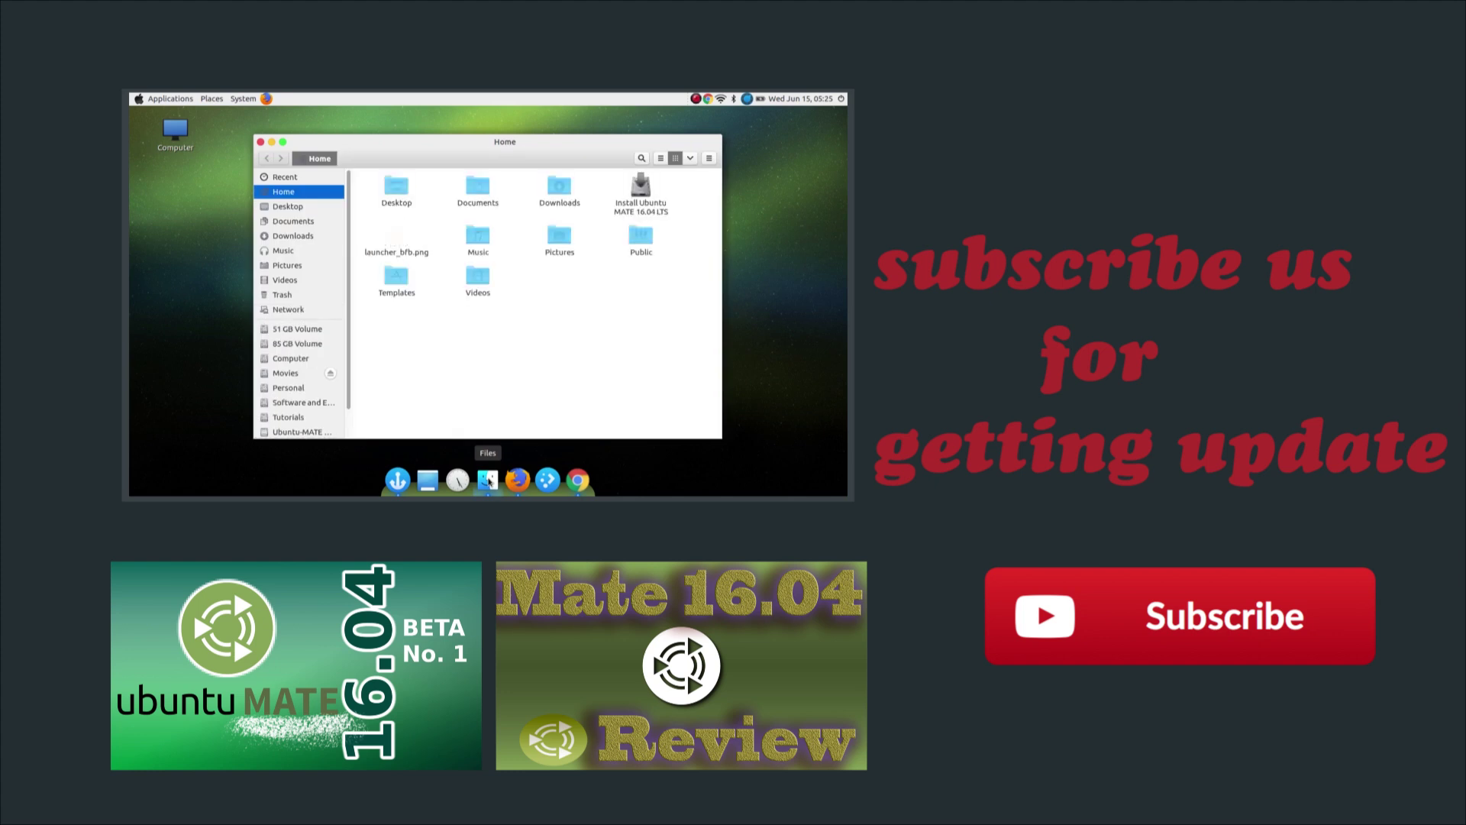
pyautogui.click(489, 481)
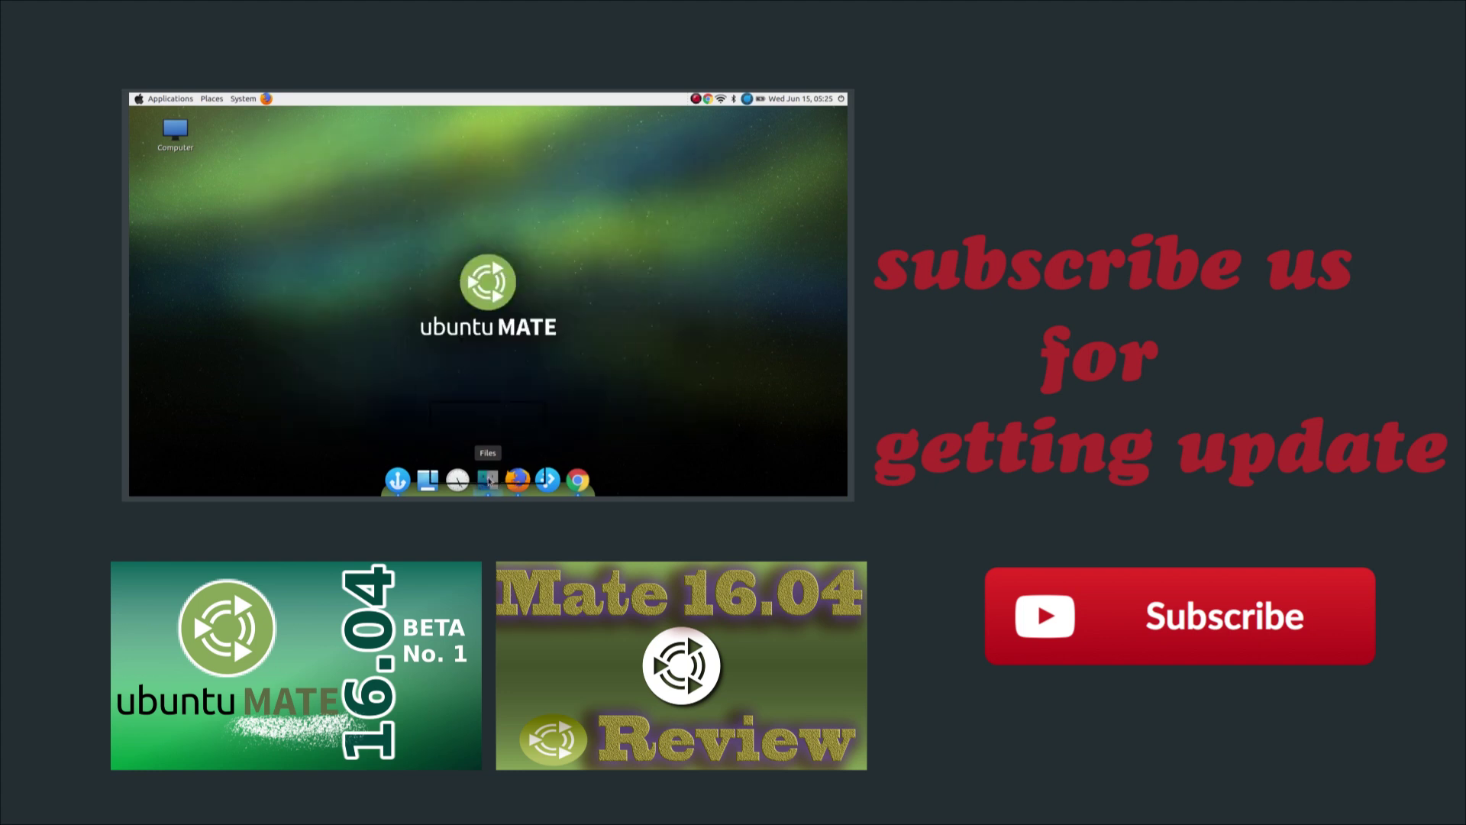